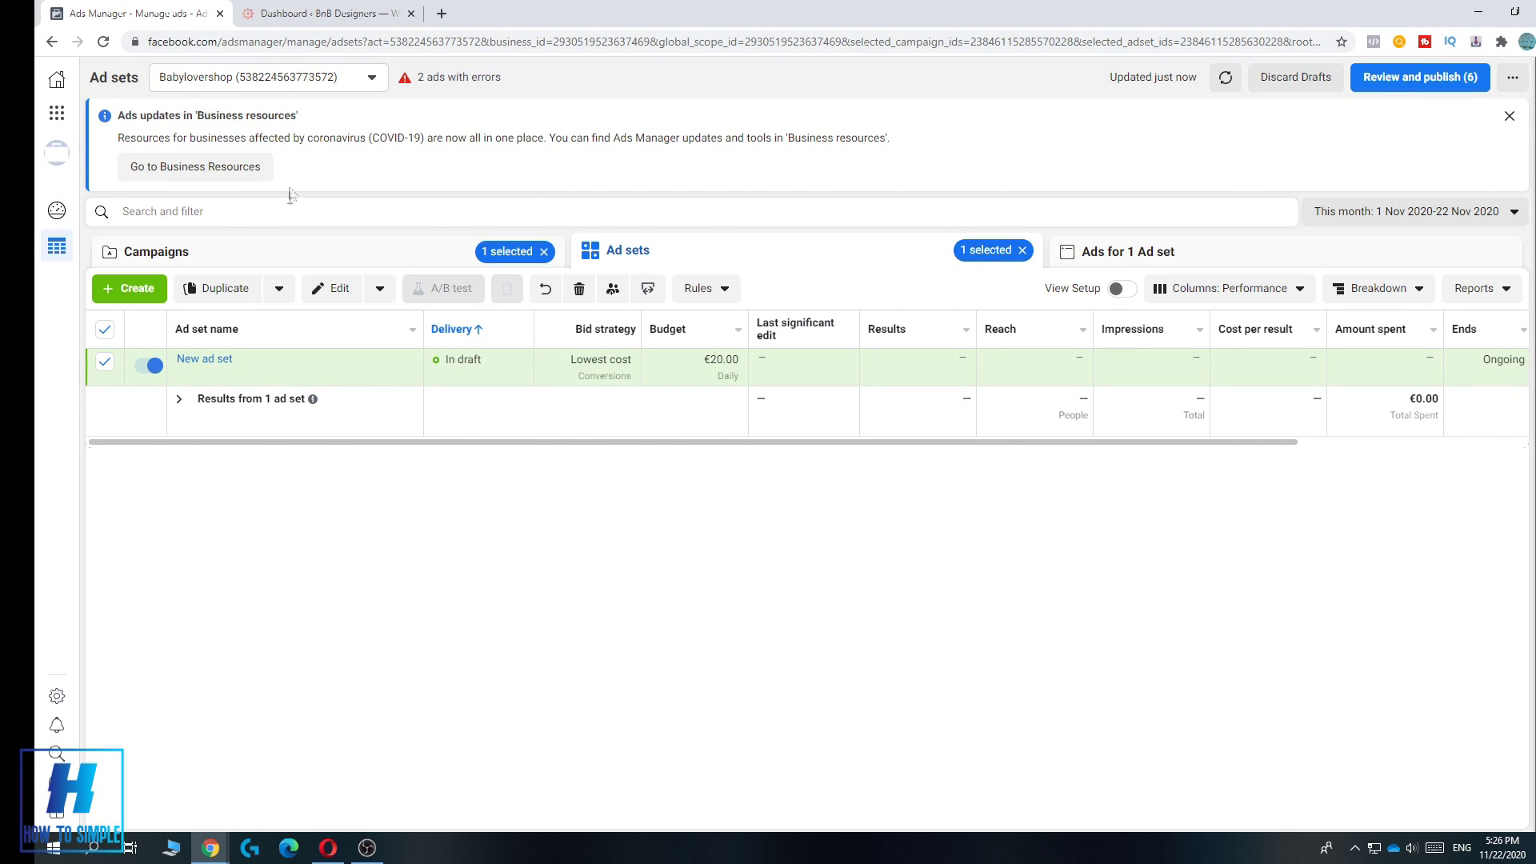
# - Check the WordPress dashboard, then start a new ad set in the existing campaign
pyautogui.click(277, 17)
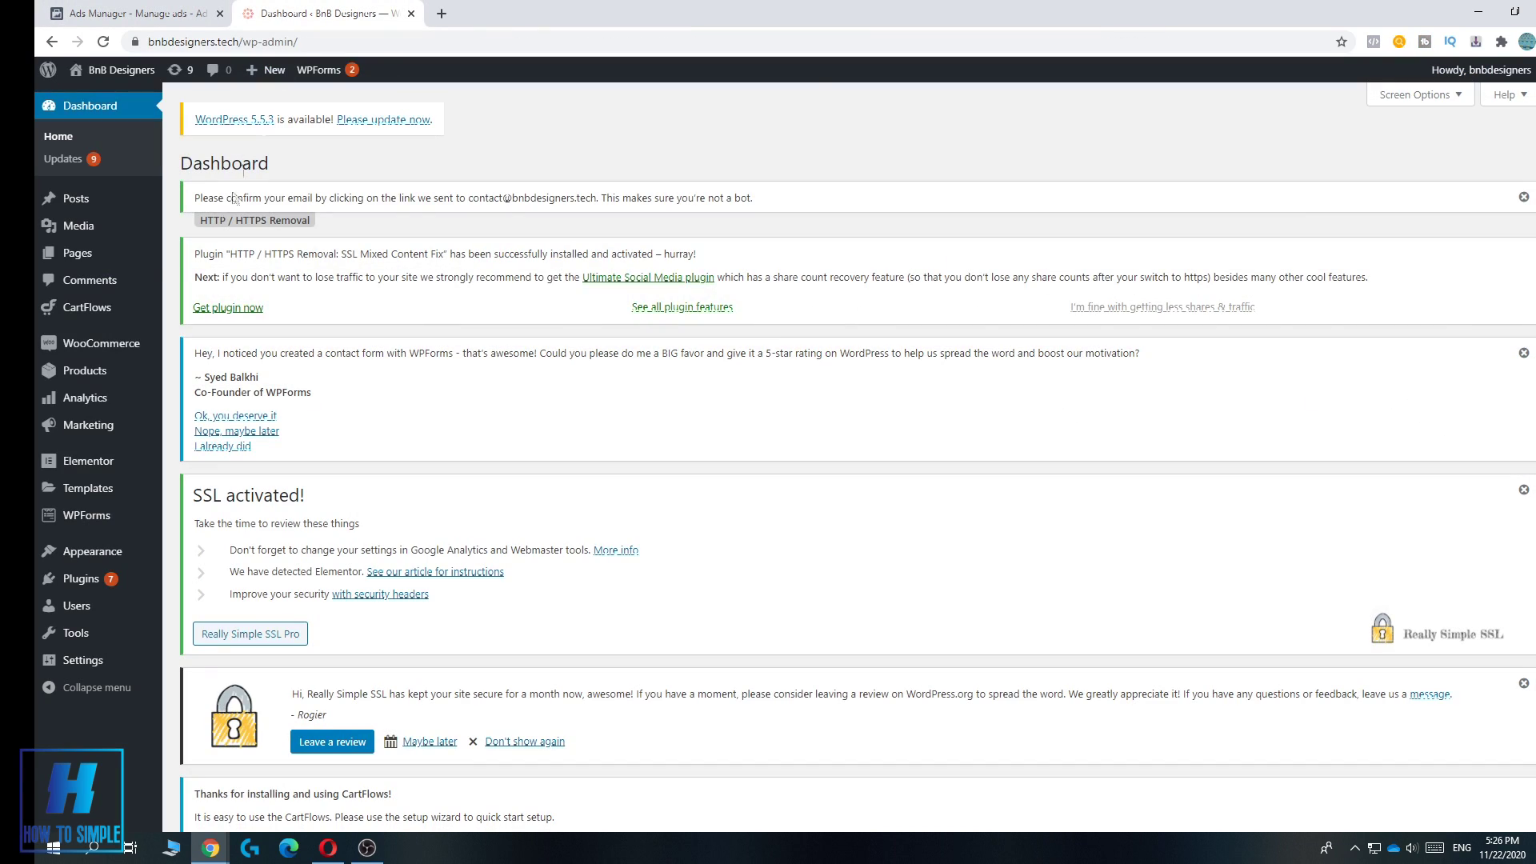
pyautogui.scroll(-1, 381, 464)
pyautogui.click(141, 13)
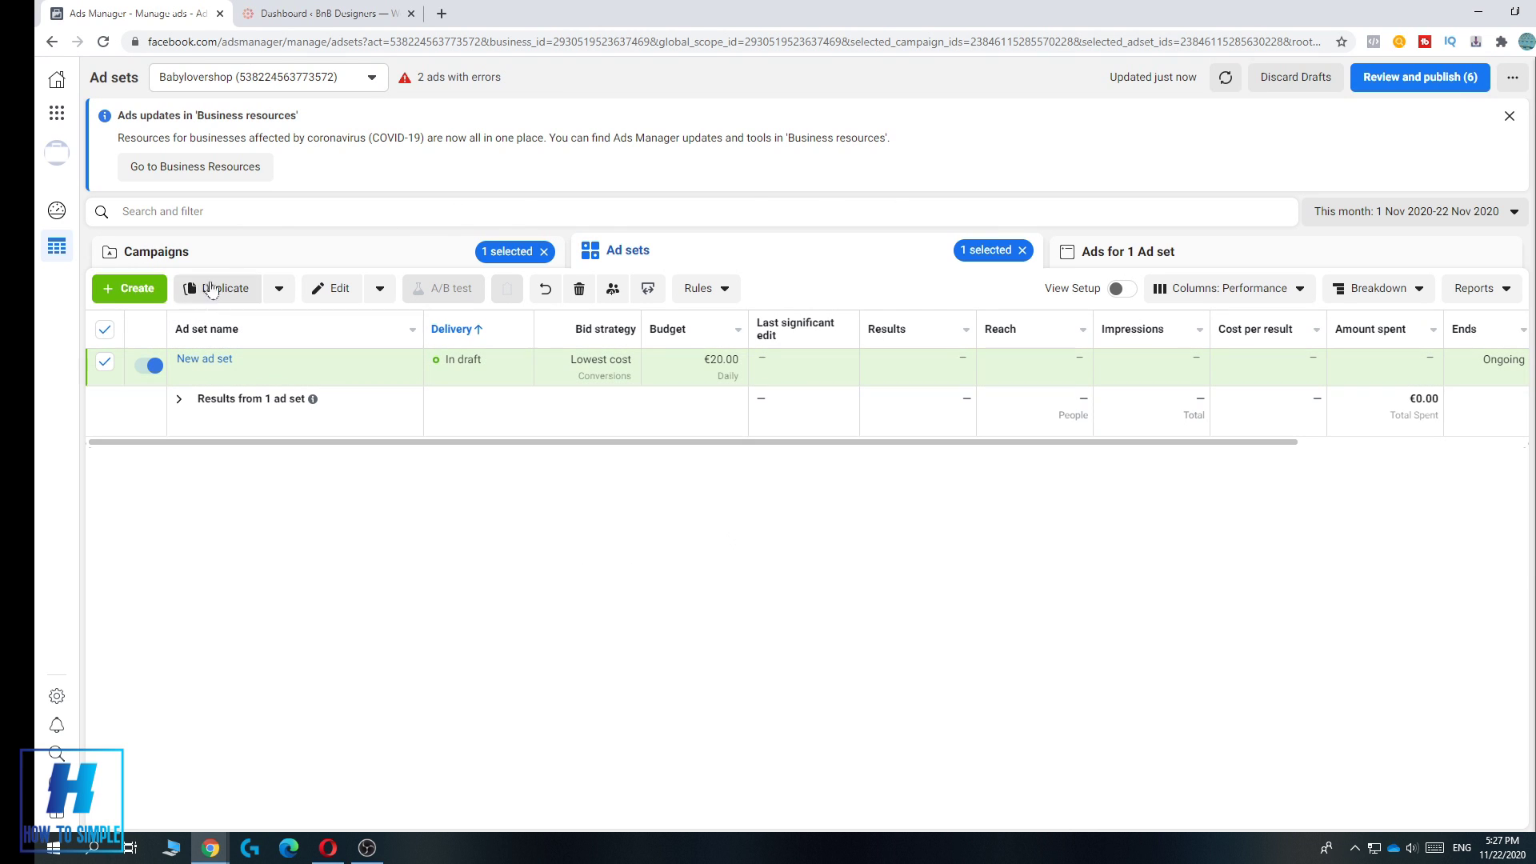
pyautogui.click(104, 289)
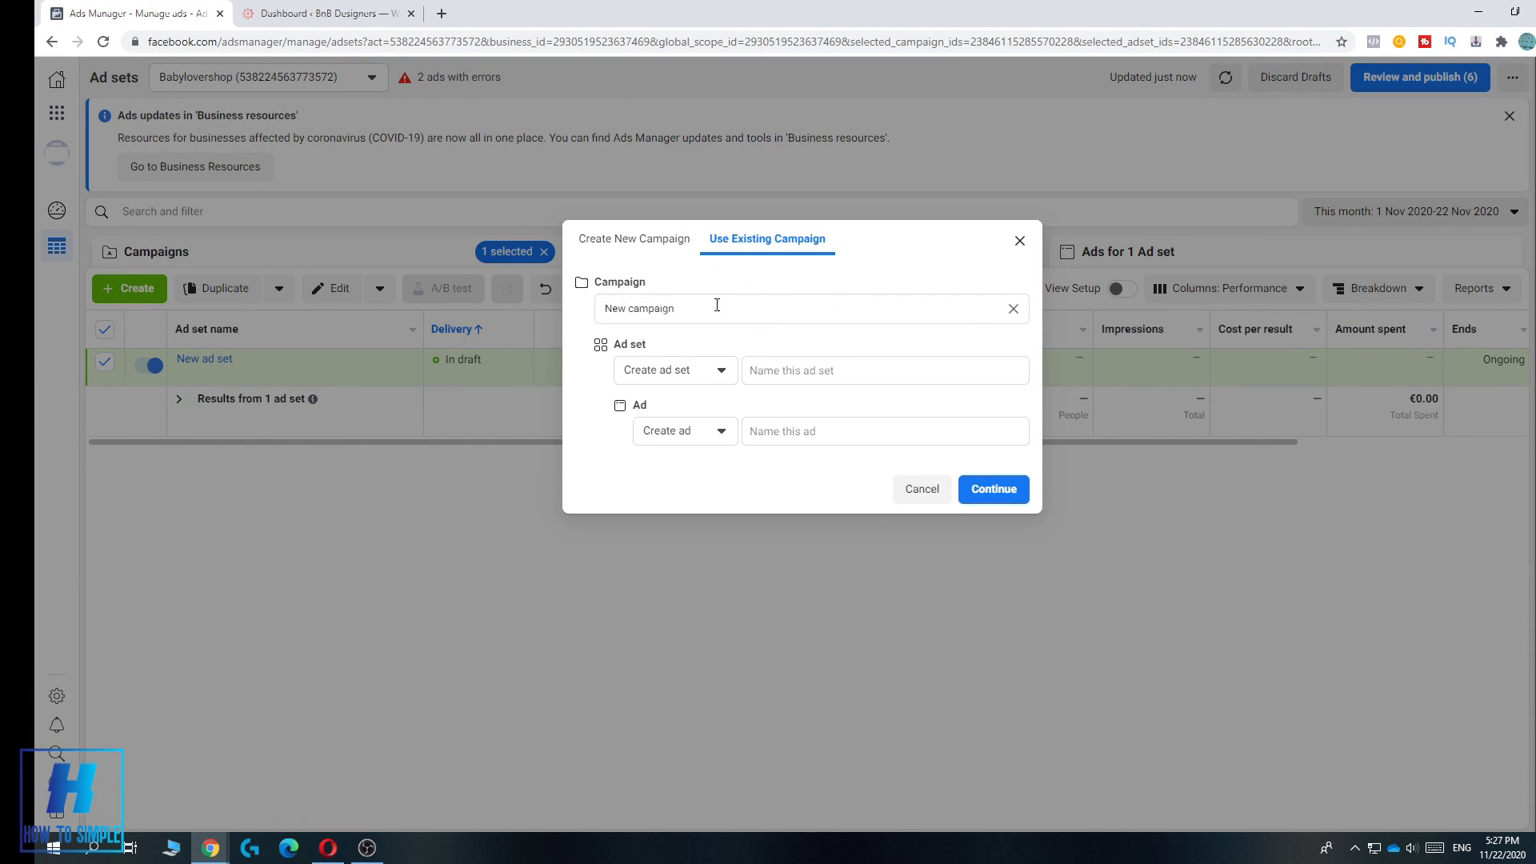
# - Add the ad set draft named '1', targeting Website conversions via the Babyloversshop pixel
pyautogui.click(990, 490)
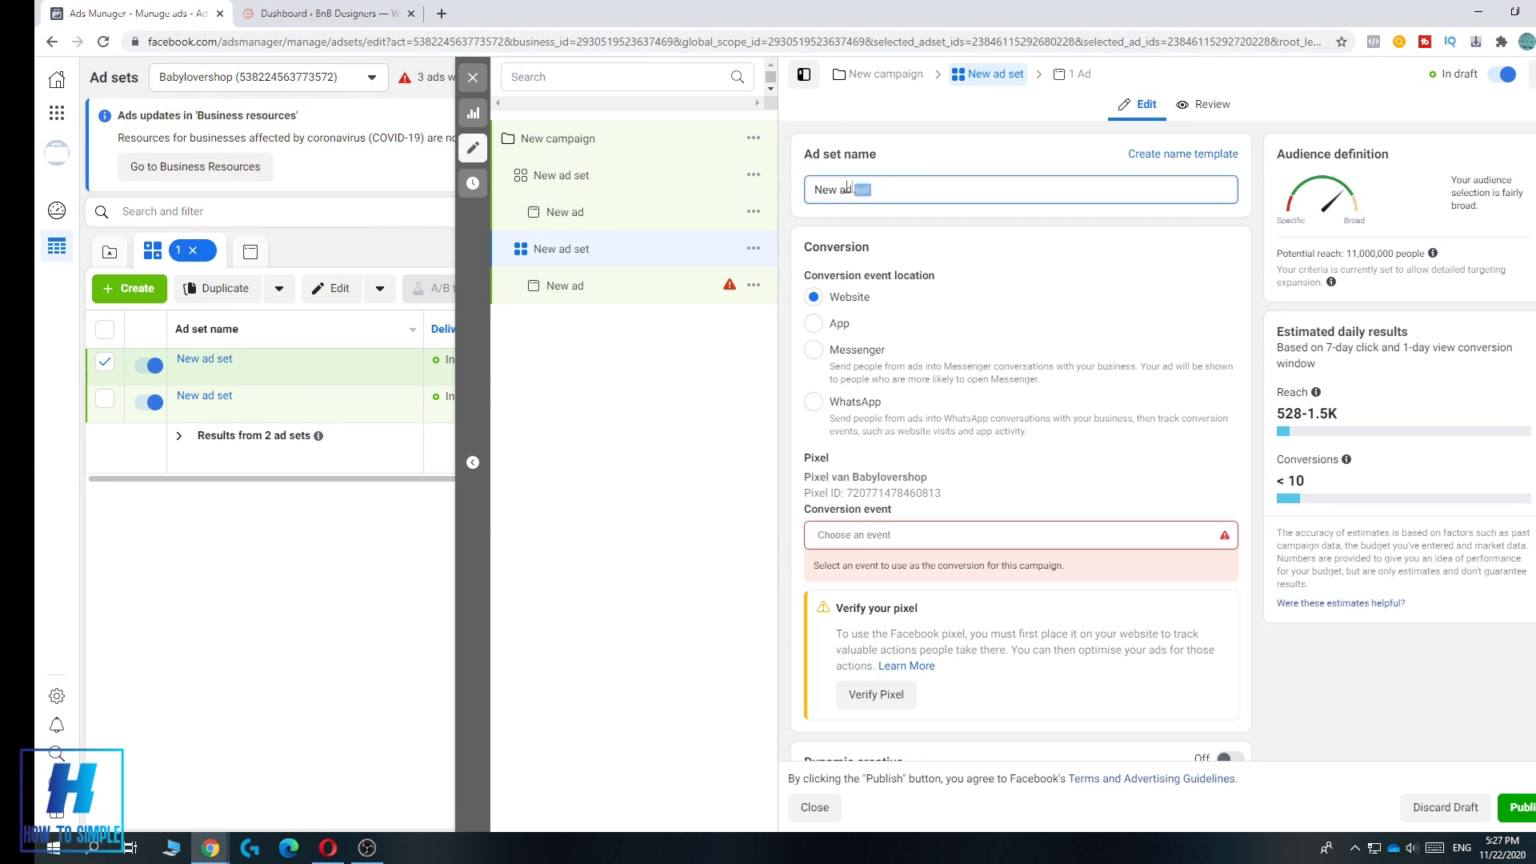
pyautogui.moveTo(874, 190); pyautogui.dragTo(800, 192)
pyautogui.write('1')
pyautogui.scroll(-1, 946, 223)
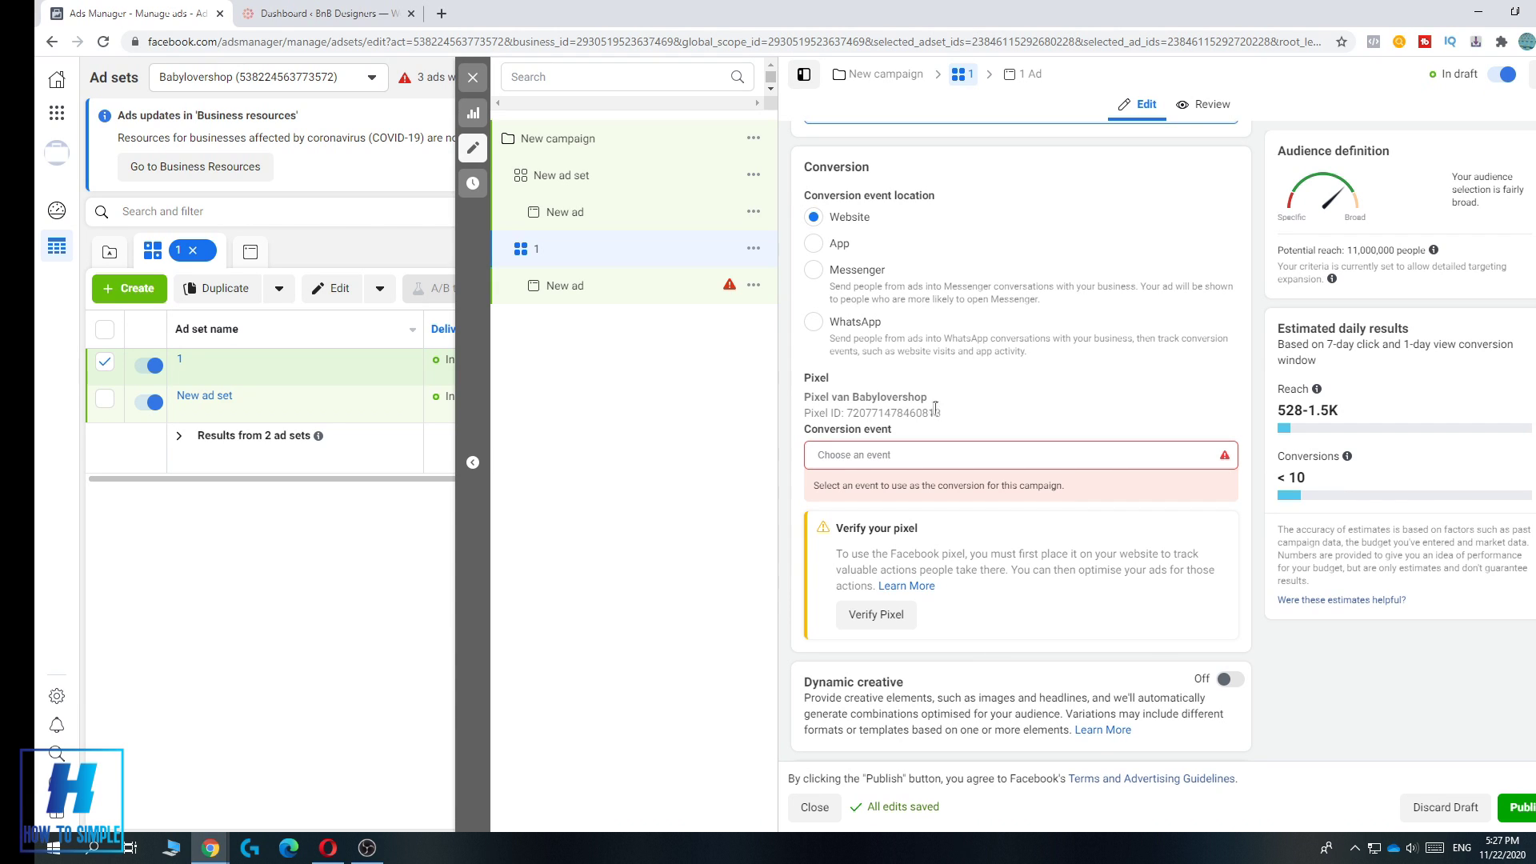
pyautogui.moveTo(940, 413); pyautogui.dragTo(806, 390)
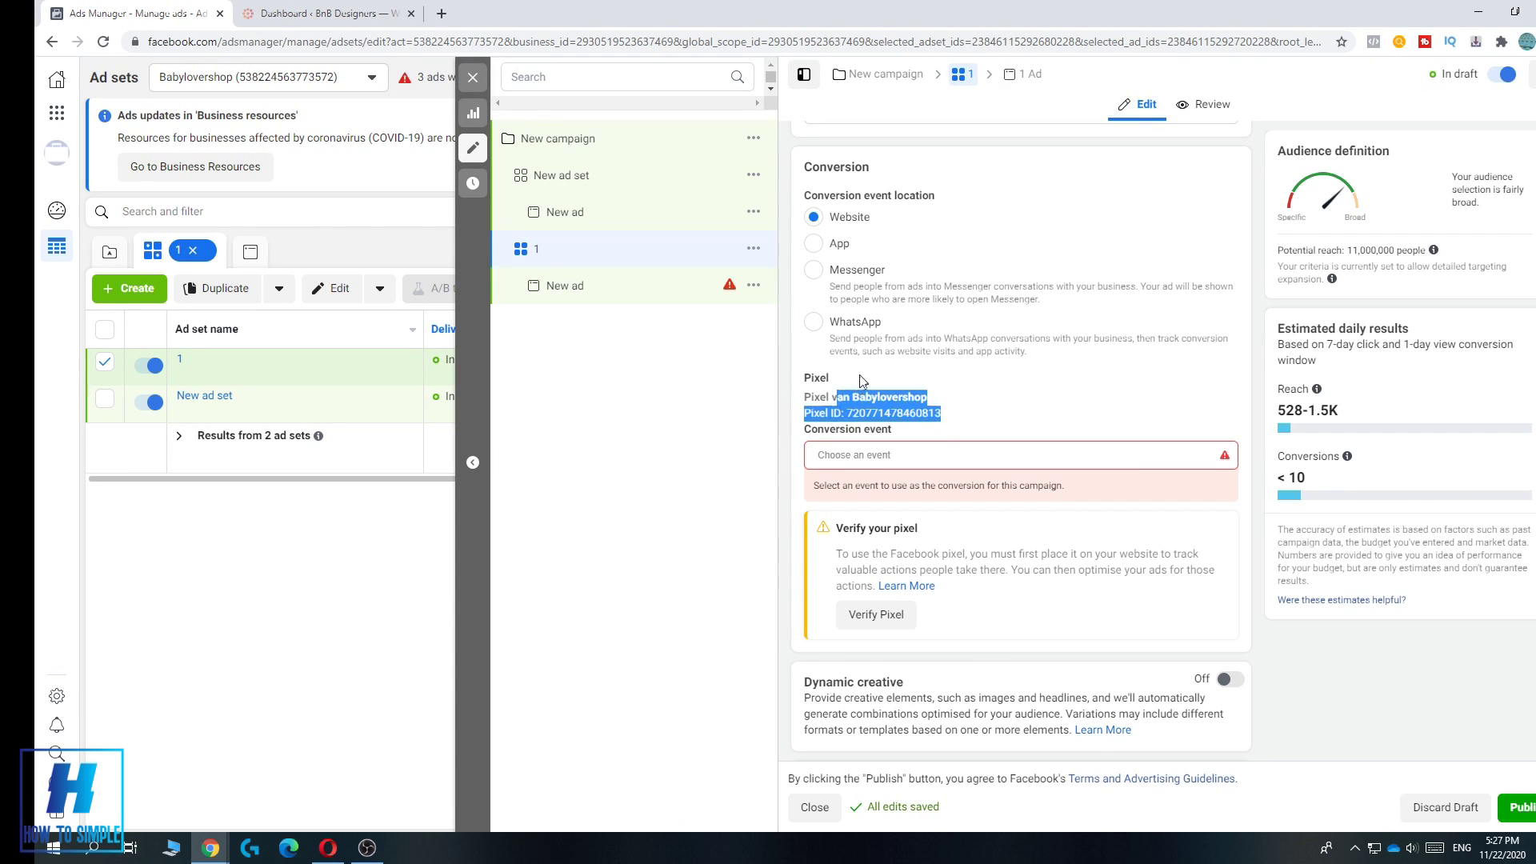
pyautogui.click(868, 592)
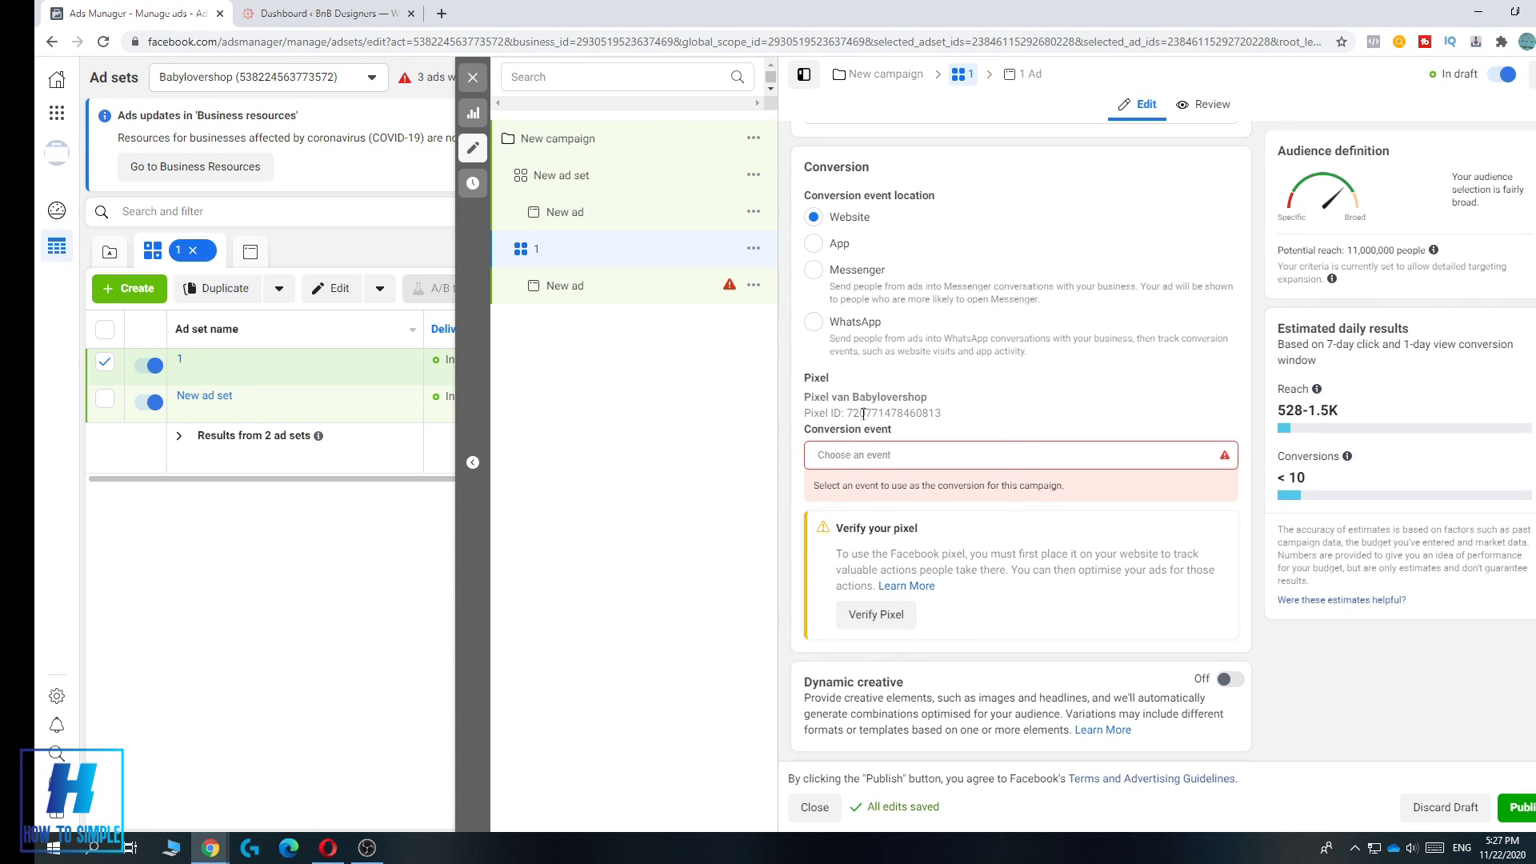
# - Verify the pixel through a partner integration, choosing WordPress as the platform
pyautogui.click(864, 616)
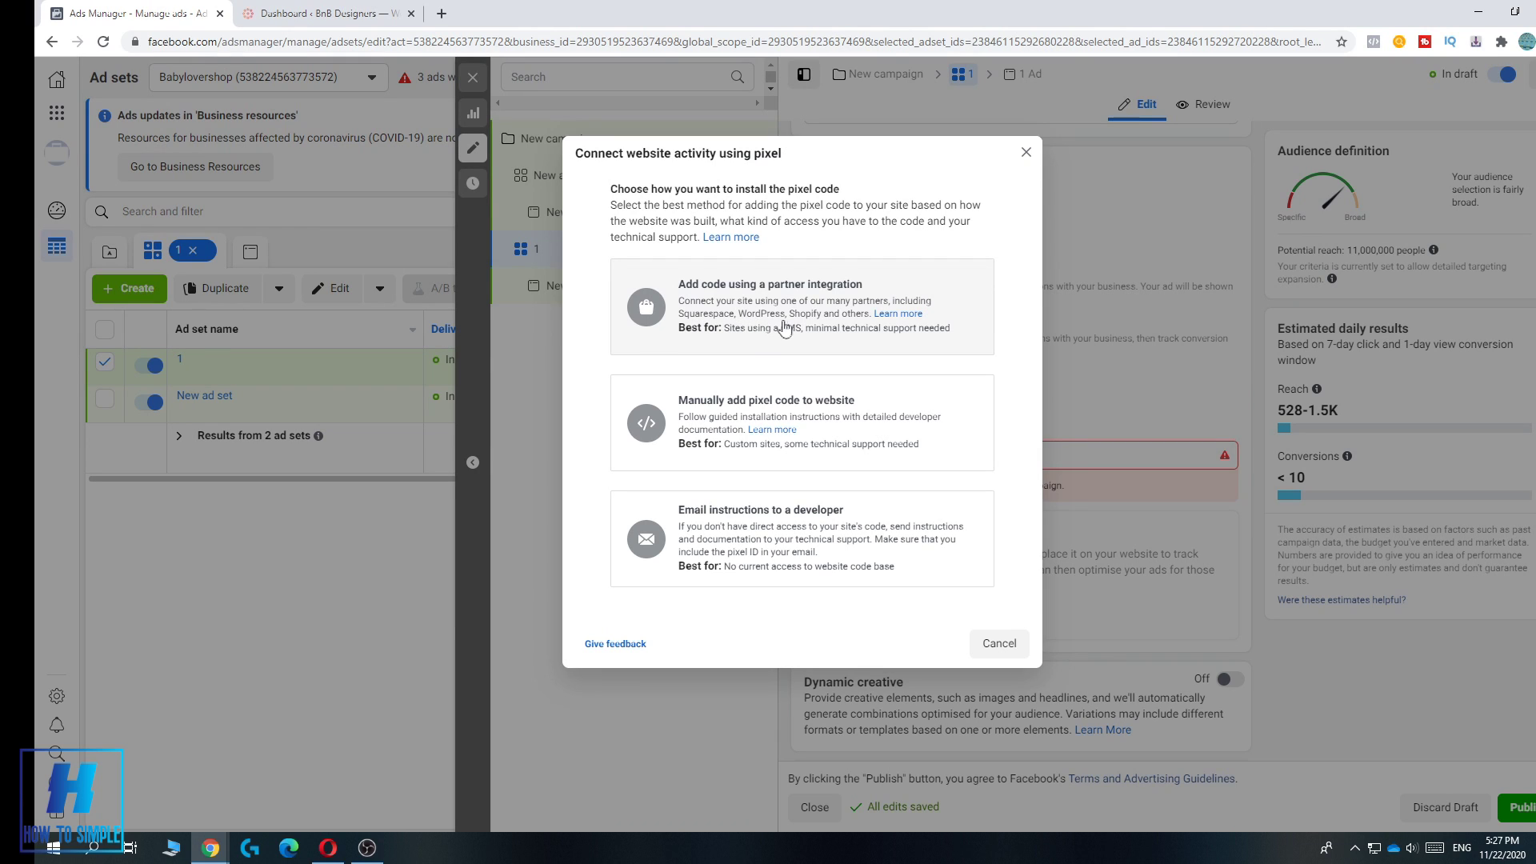
pyautogui.click(783, 311)
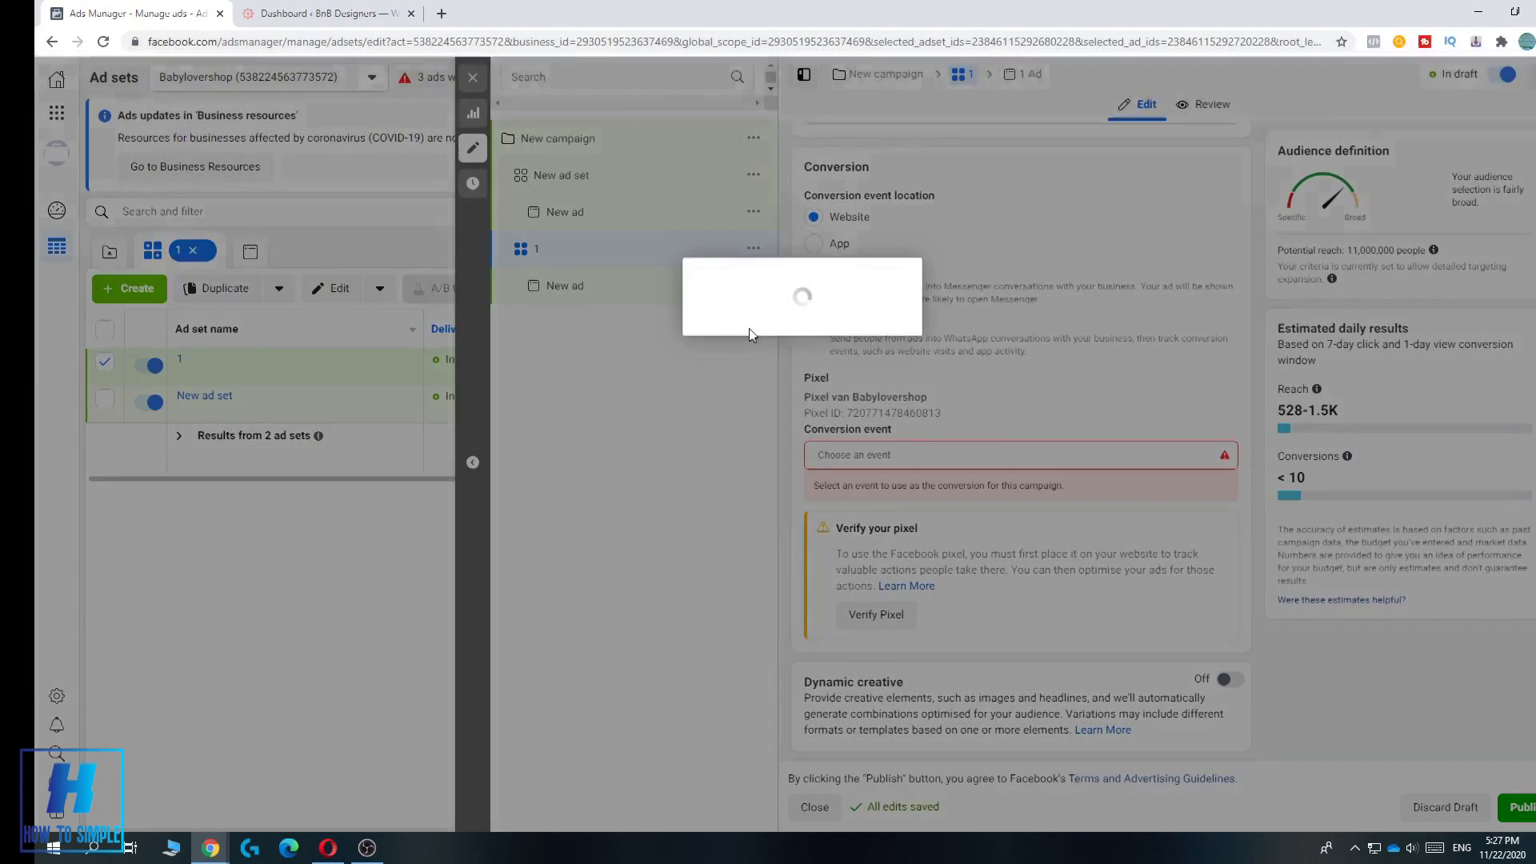
pyautogui.scroll(-3, 649, 347)
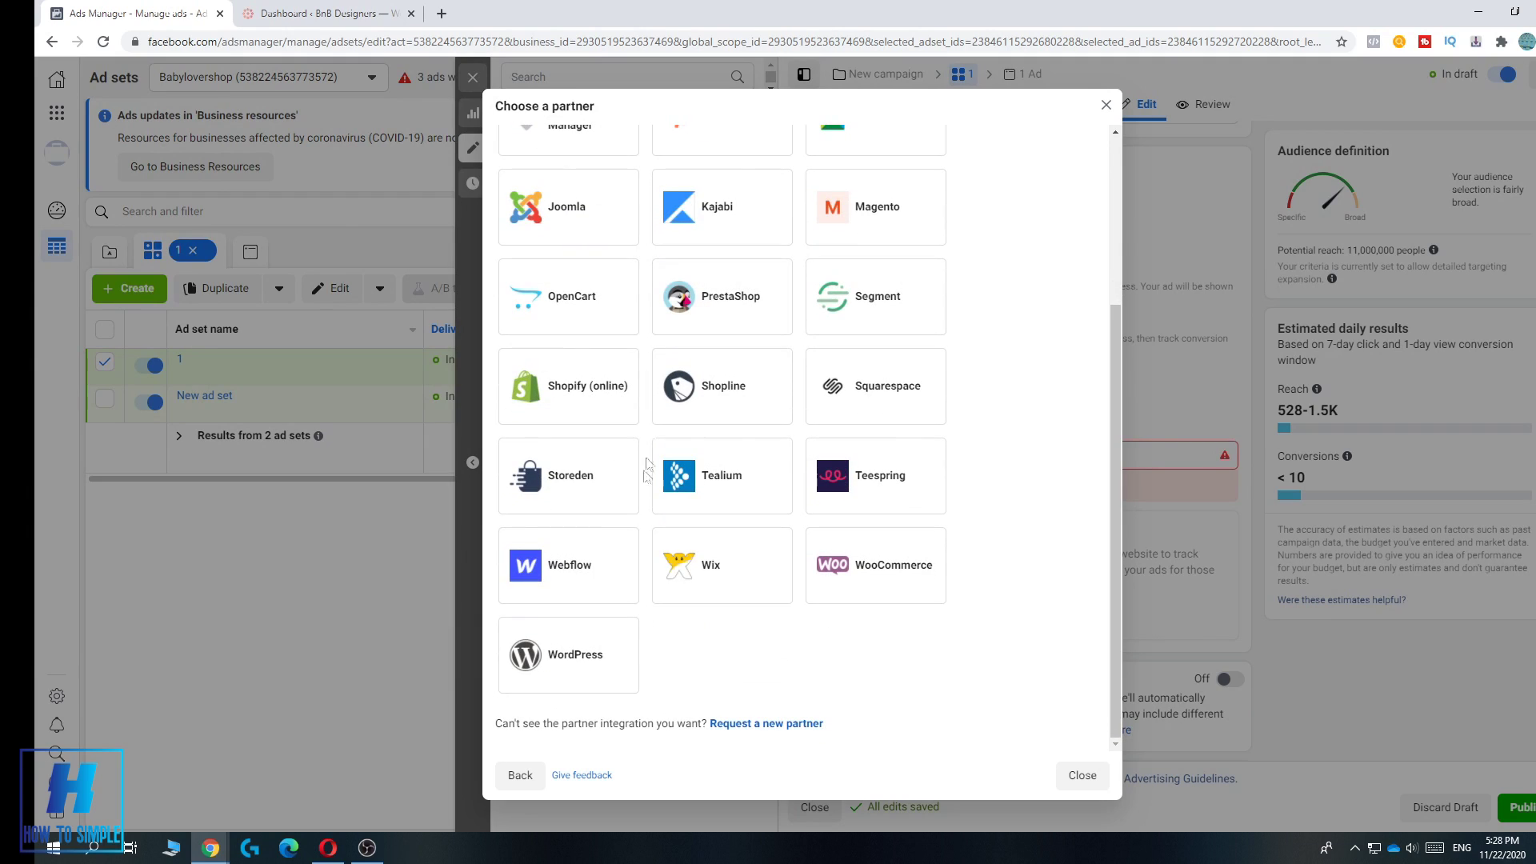
pyautogui.click(546, 664)
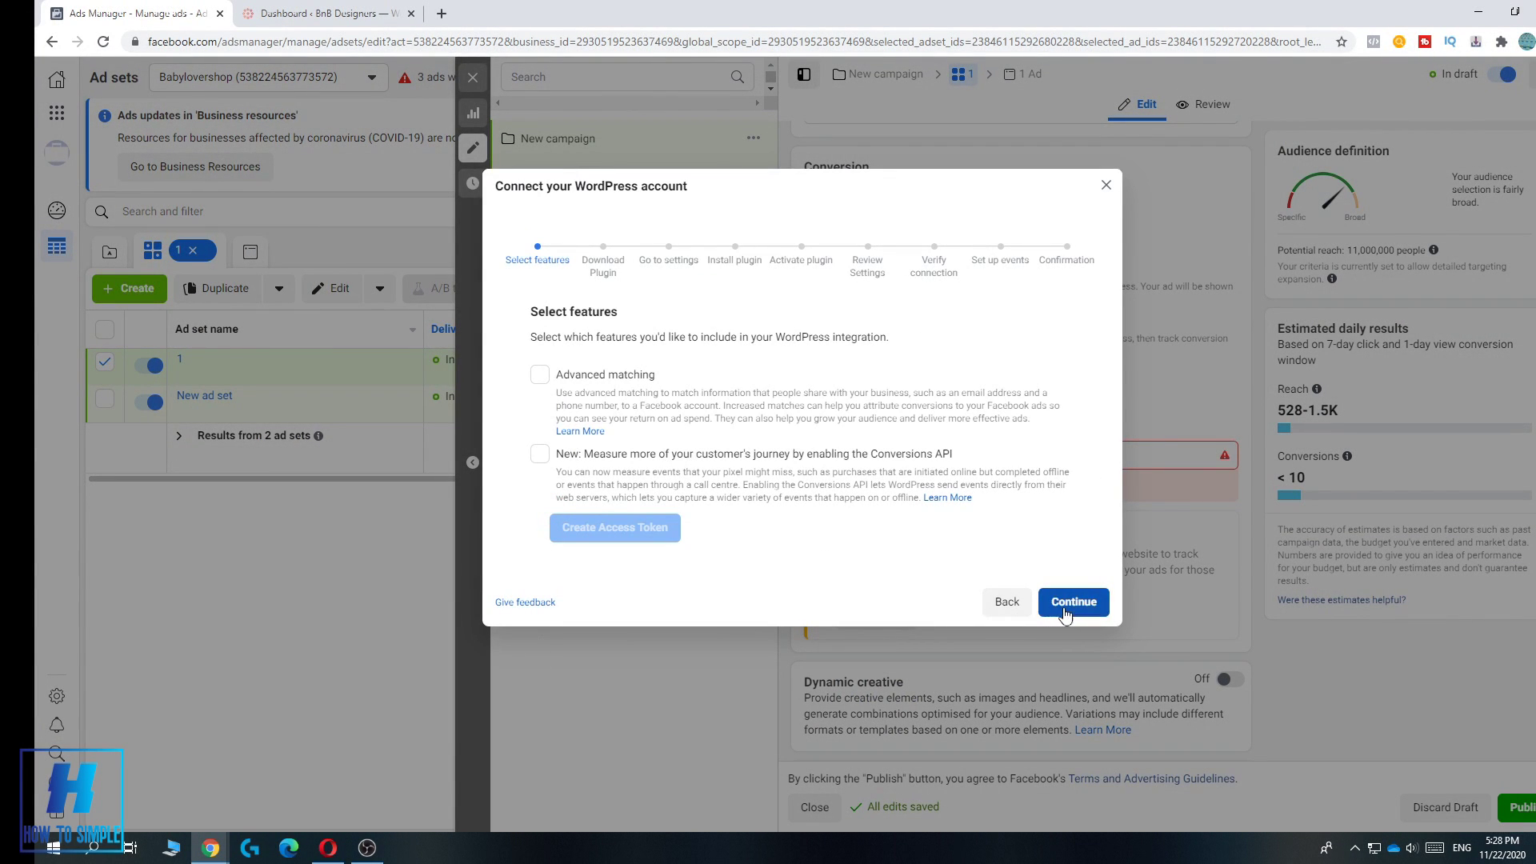
pyautogui.click(1064, 604)
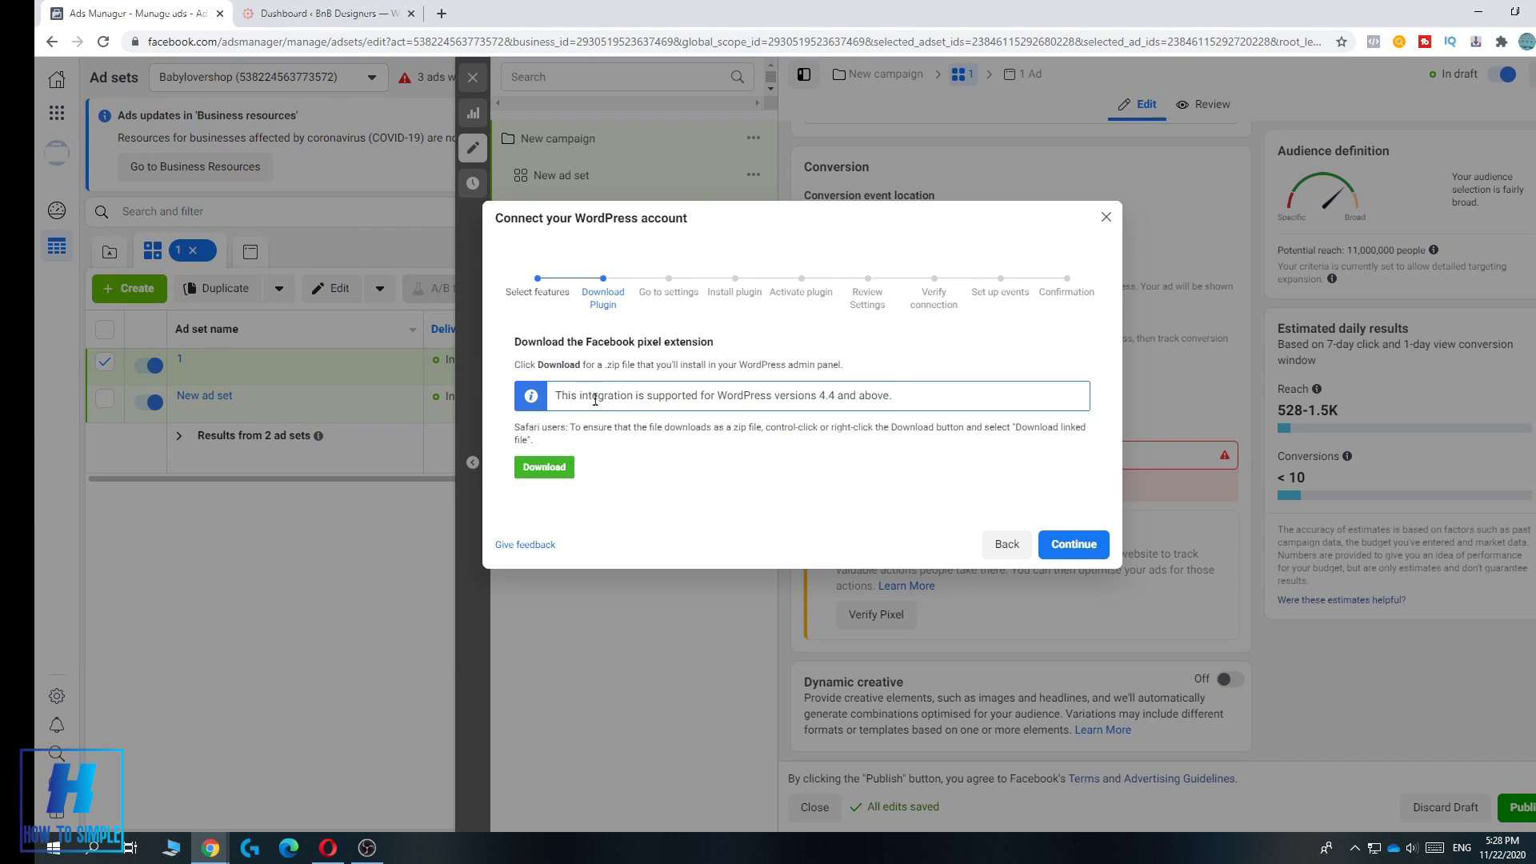
# - Advance the WordPress wizard past Download Plugin and Settings to the plugin-install instructions
pyautogui.moveTo(592, 395); pyautogui.dragTo(866, 412)
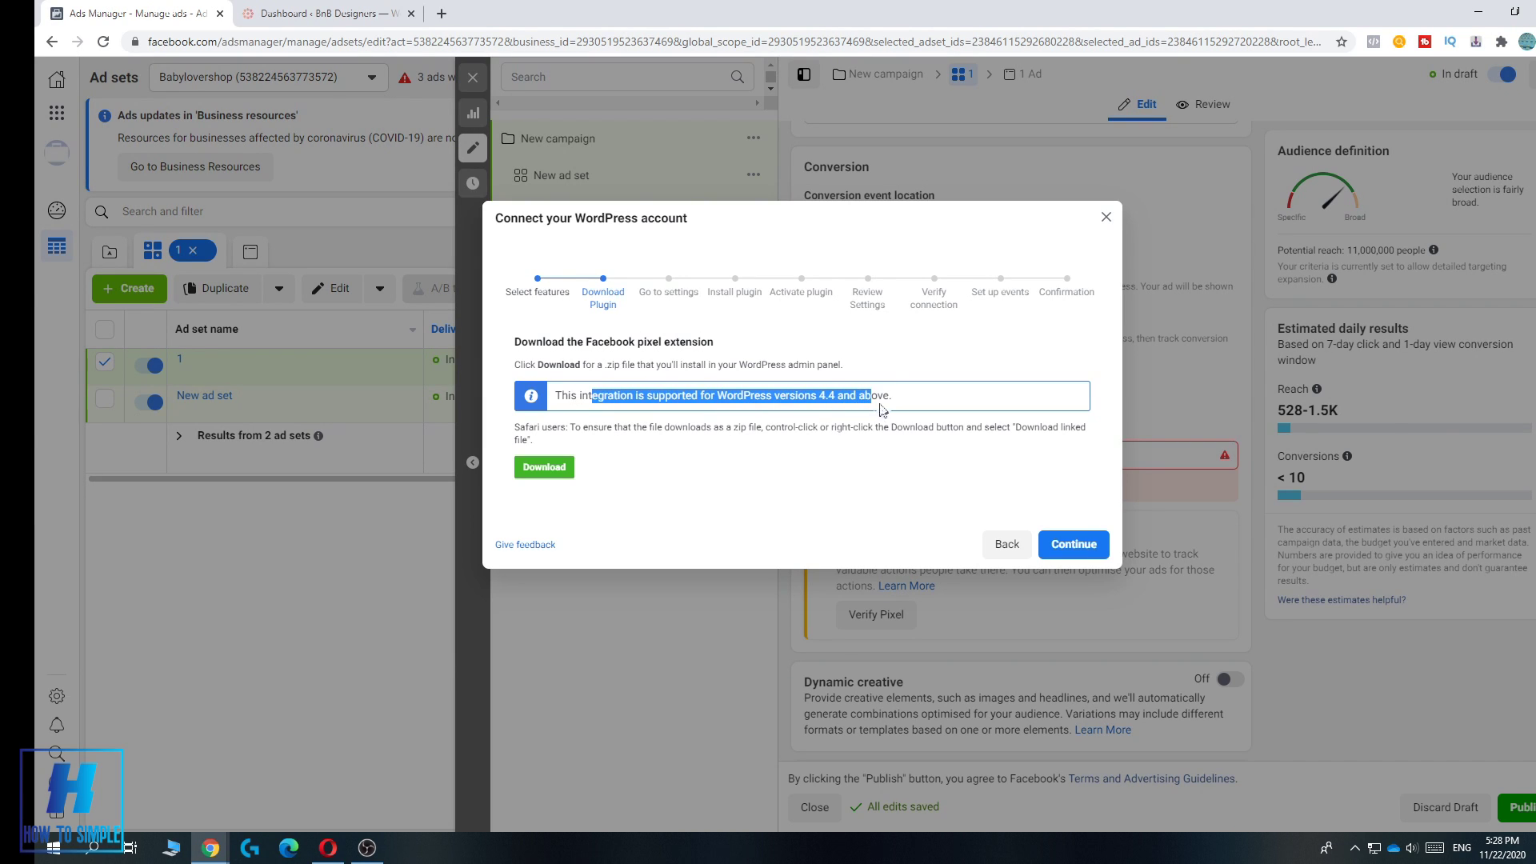
pyautogui.click(884, 397)
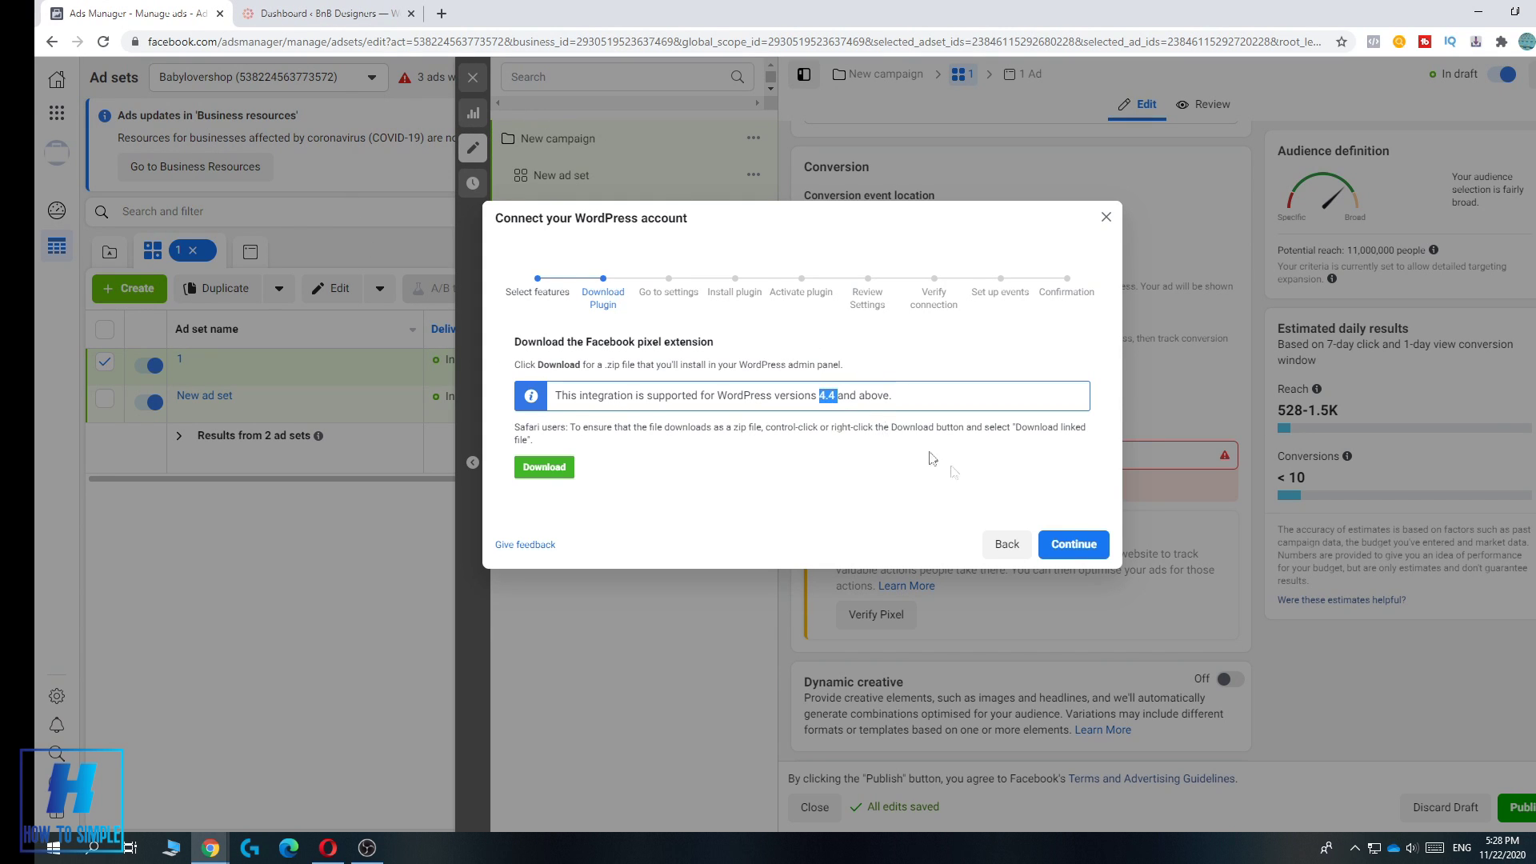
pyautogui.click(1073, 544)
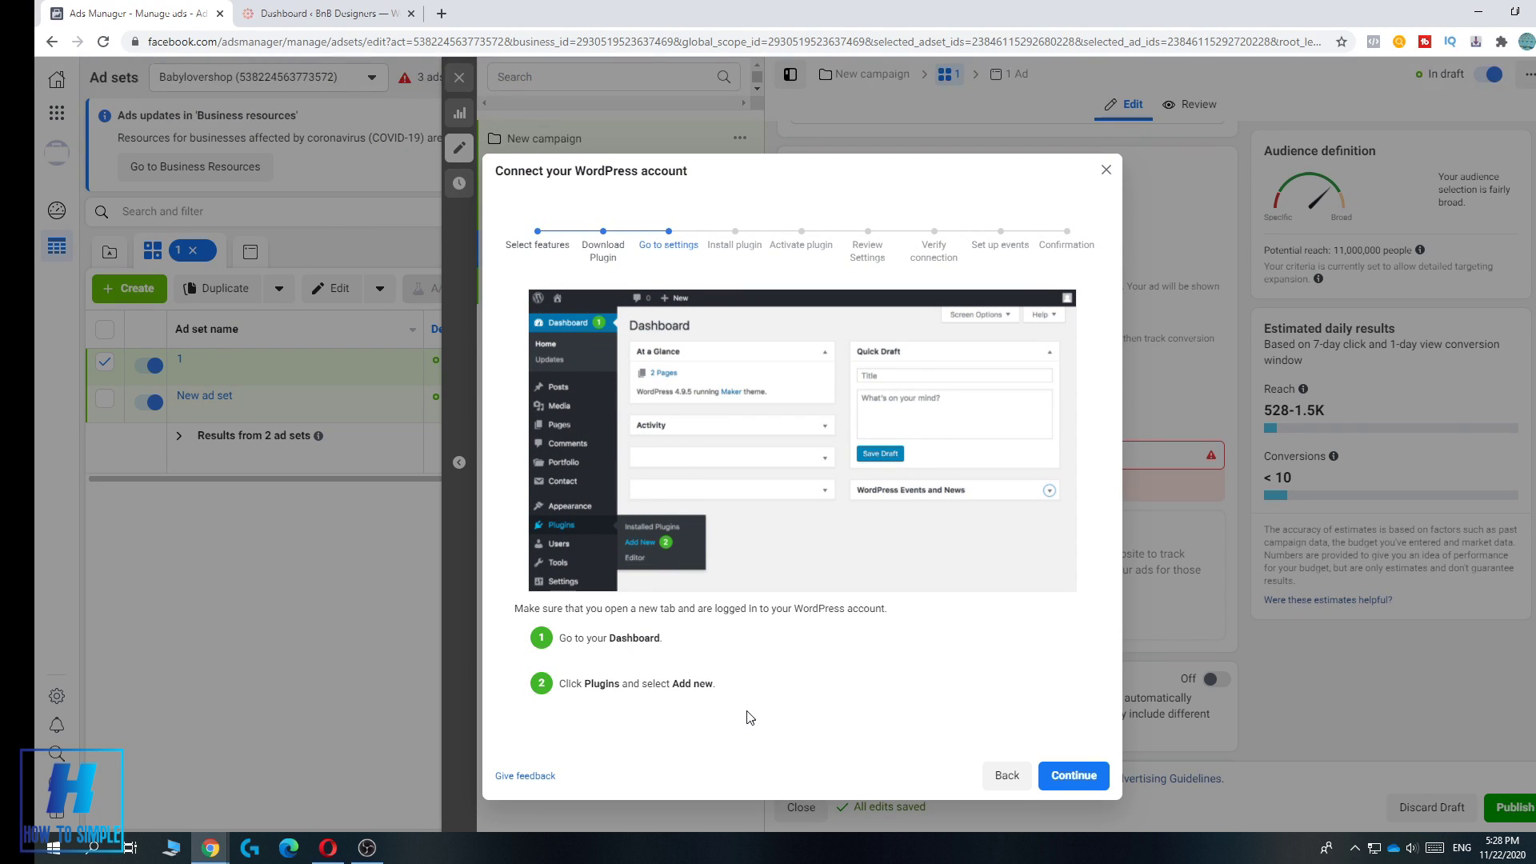
pyautogui.click(1074, 775)
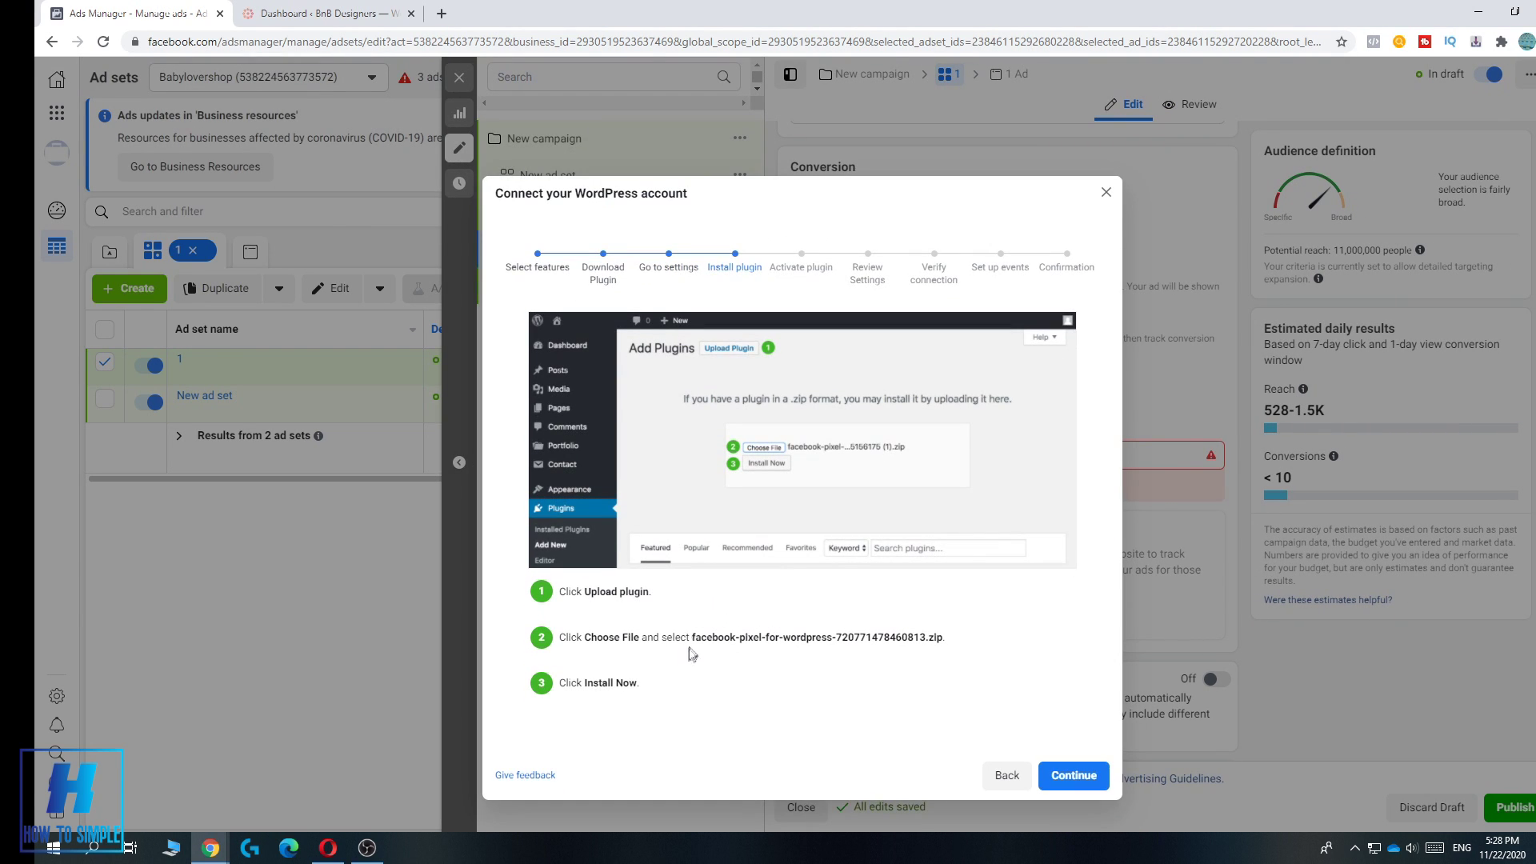
pyautogui.moveTo(701, 640); pyautogui.dragTo(824, 640)
pyautogui.click(834, 683)
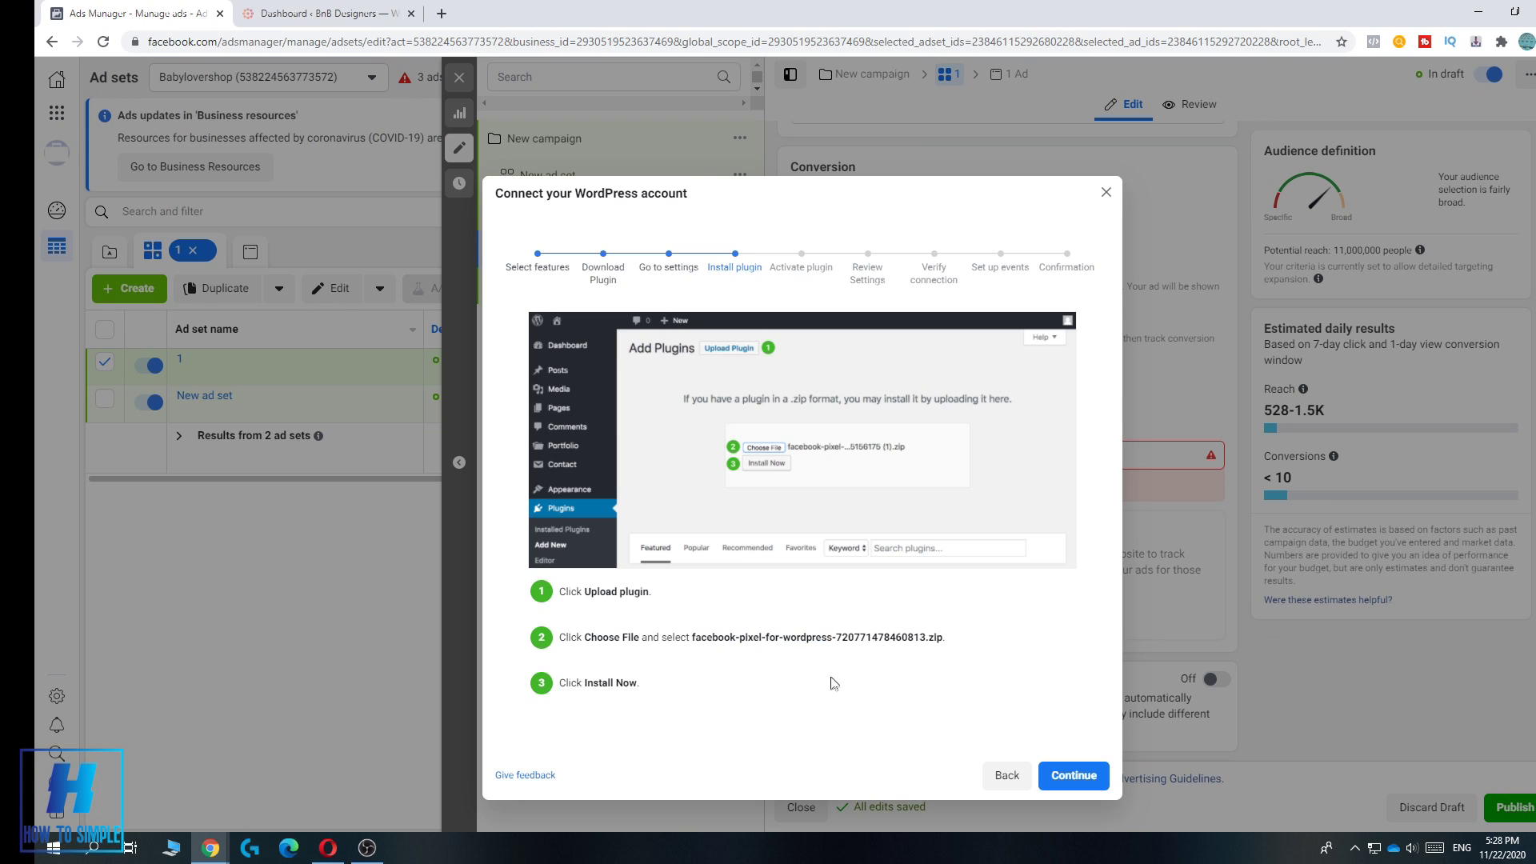
pyautogui.click(312, 8)
pyautogui.moveTo(80, 579)
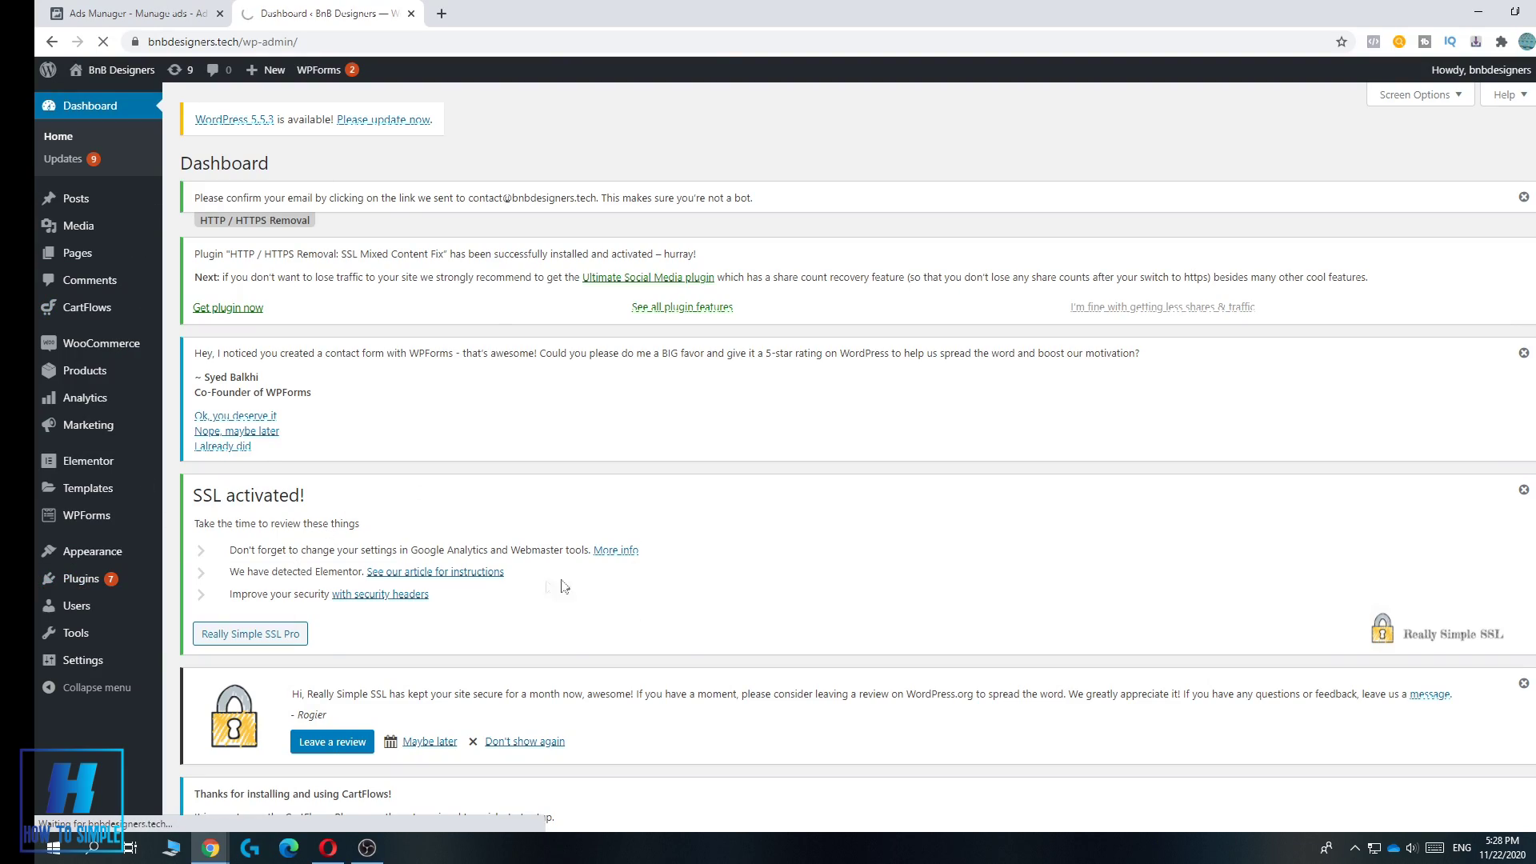
# - Search plugins for 'facebook pixel' and install Facebook for WooCommerce
pyautogui.scroll(-5, 680, 544)
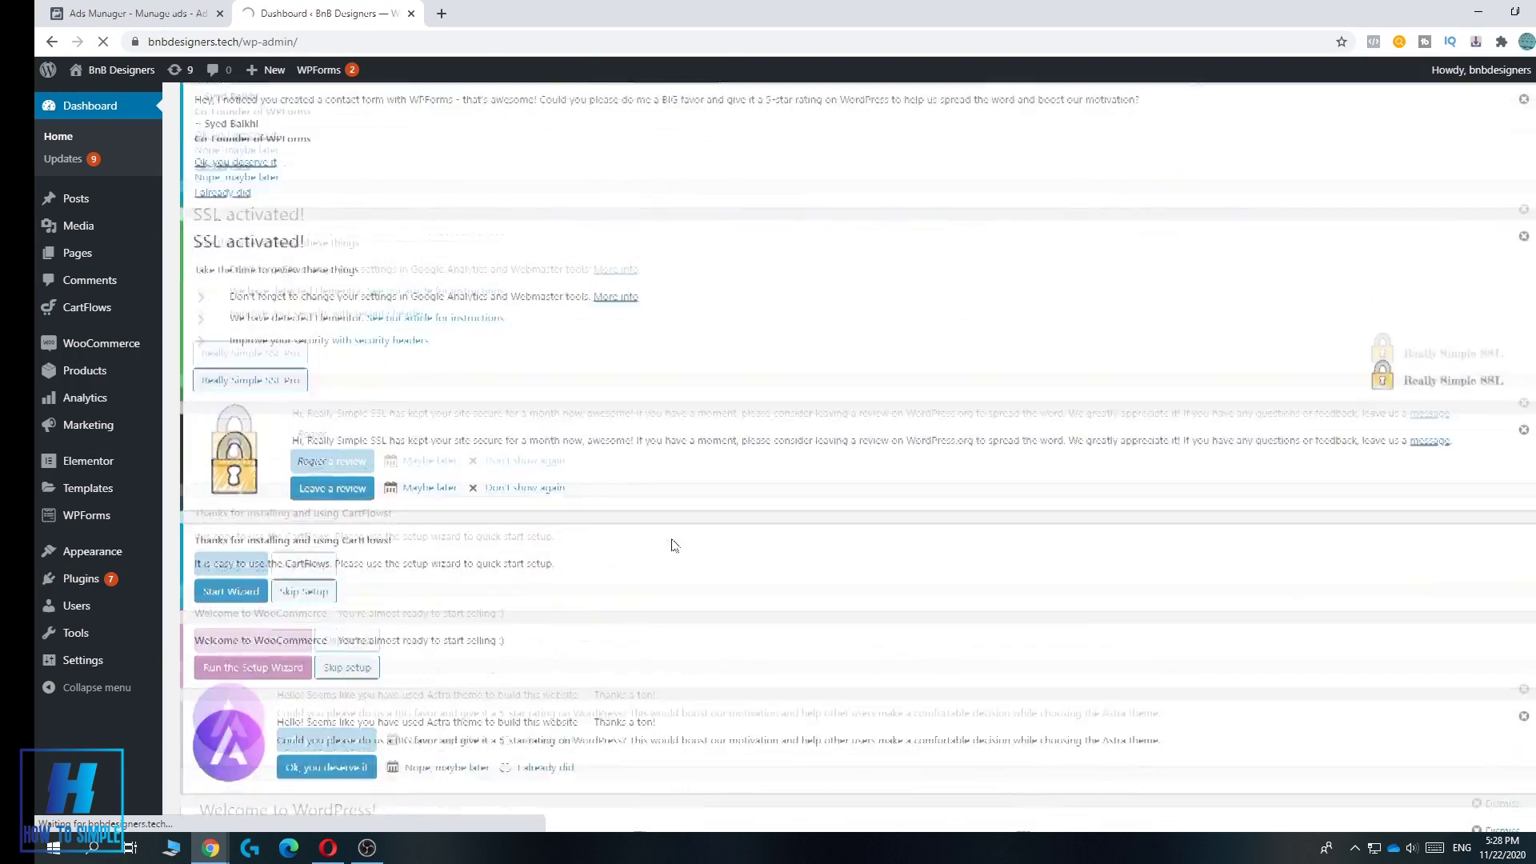
pyautogui.scroll(-3, 672, 448)
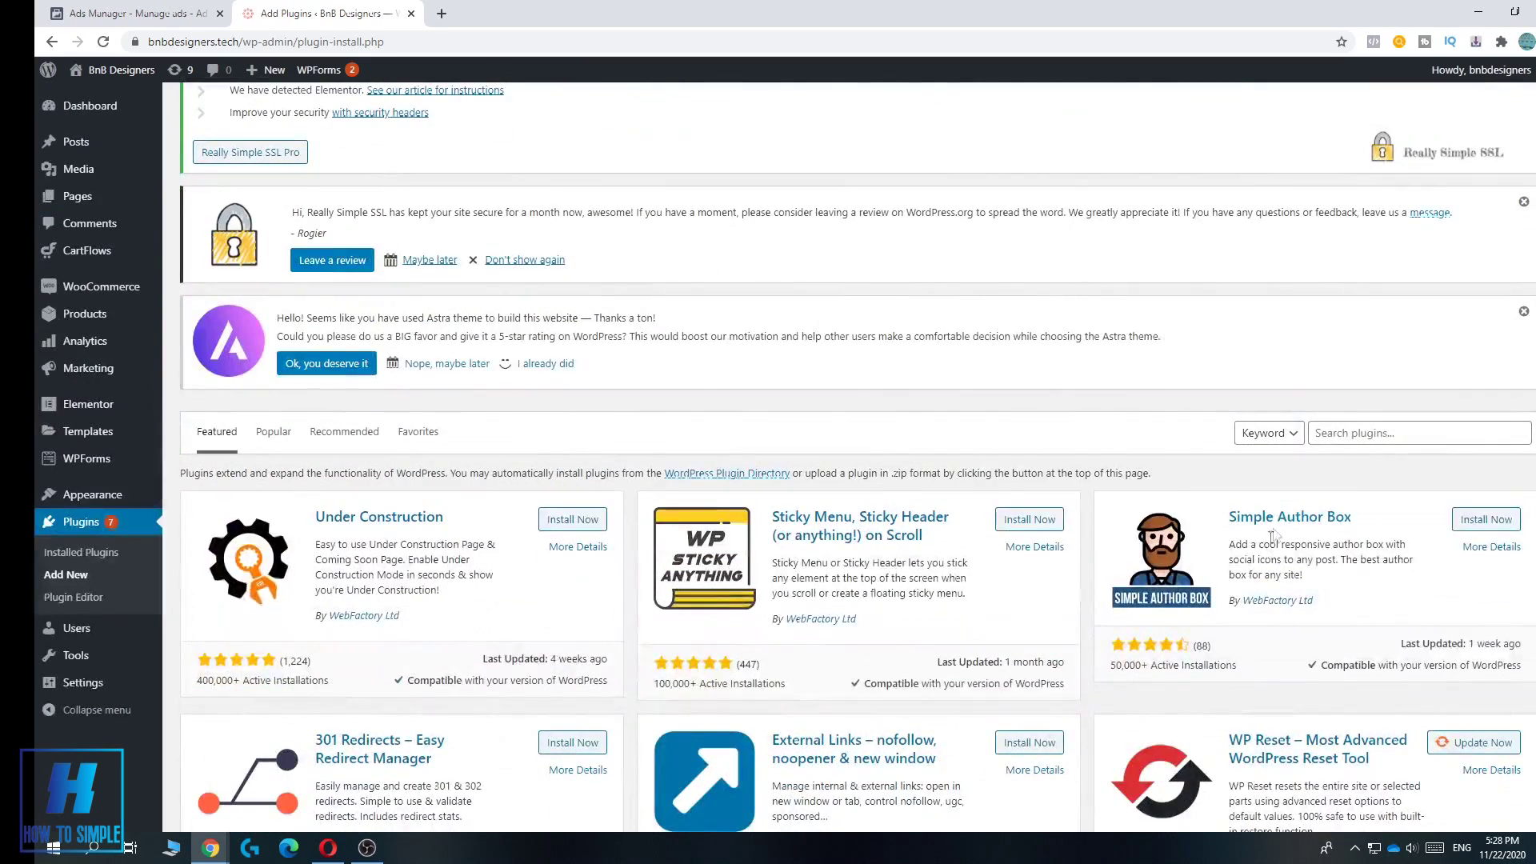
pyautogui.click(1358, 436)
pyautogui.write('faceboo')
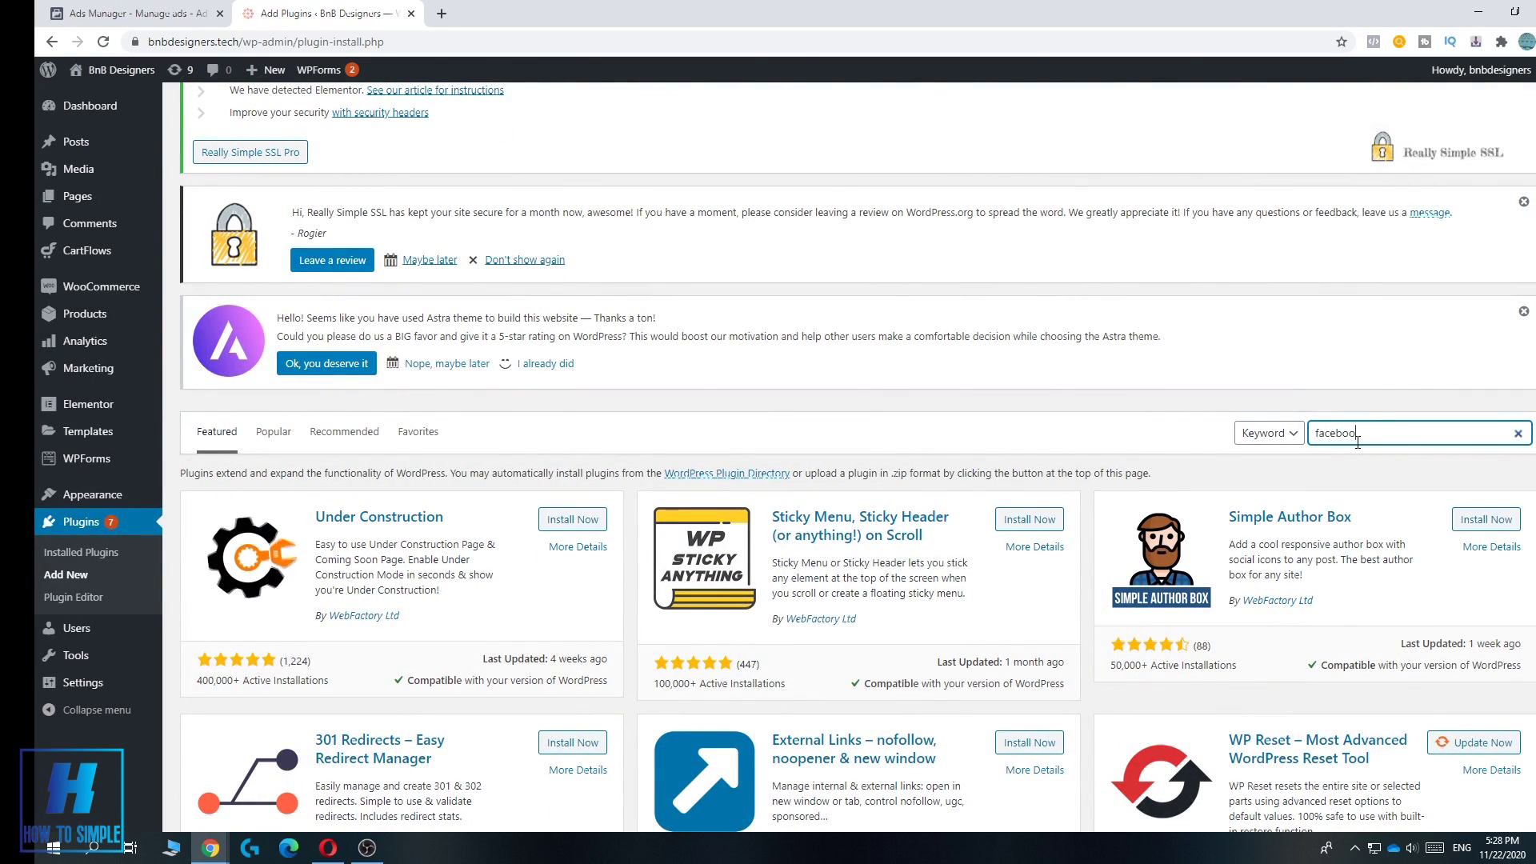
pyautogui.write('k pixel')
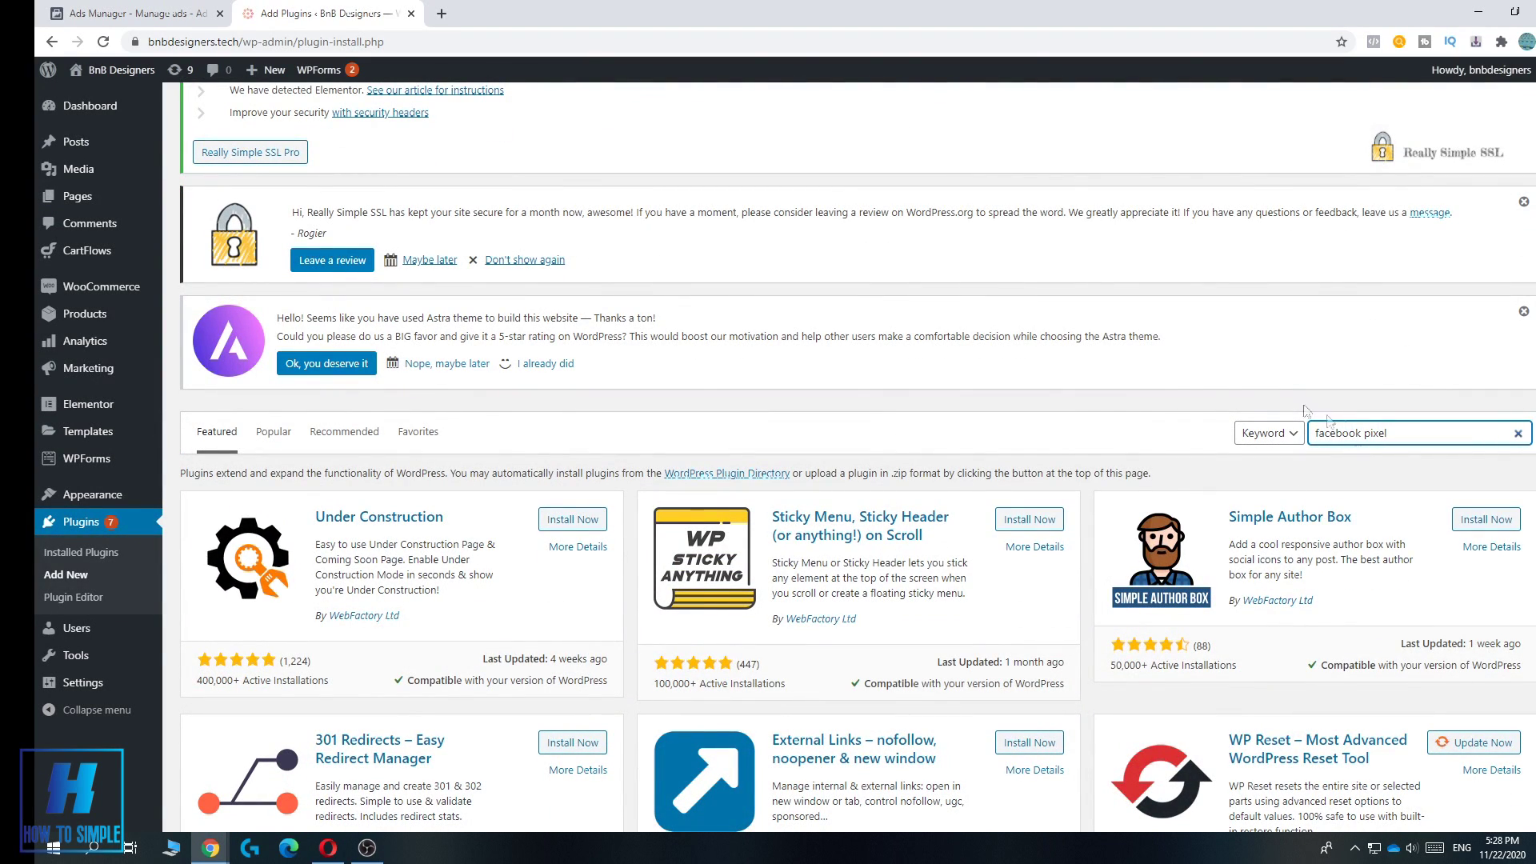
pyautogui.scroll(-5, 528, 352)
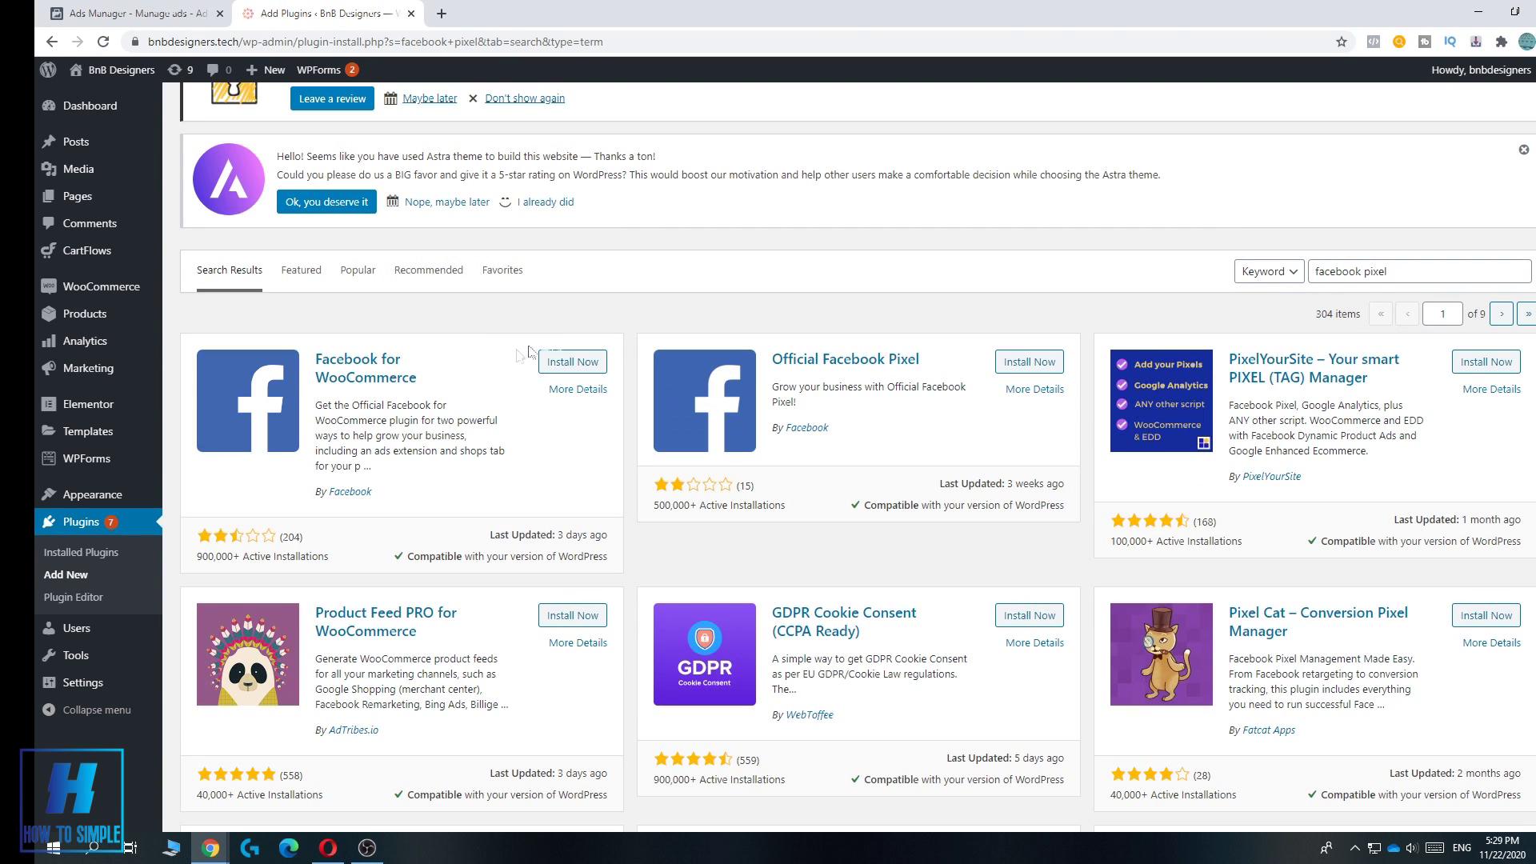
pyautogui.click(573, 364)
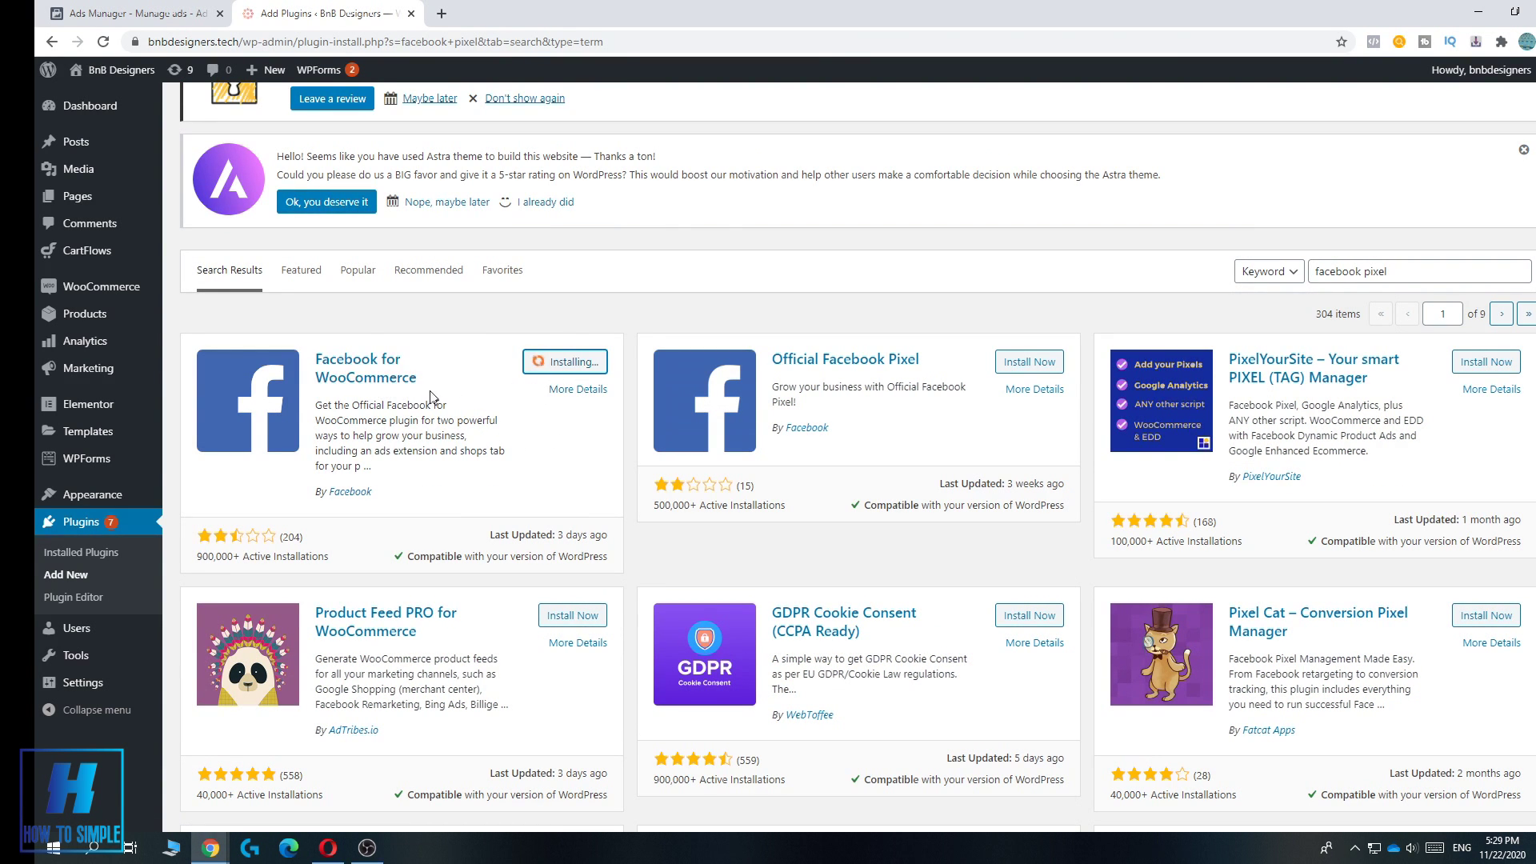
# - Activate the newly installed Facebook for WooCommerce plugin
pyautogui.scroll(1, 350, 394)
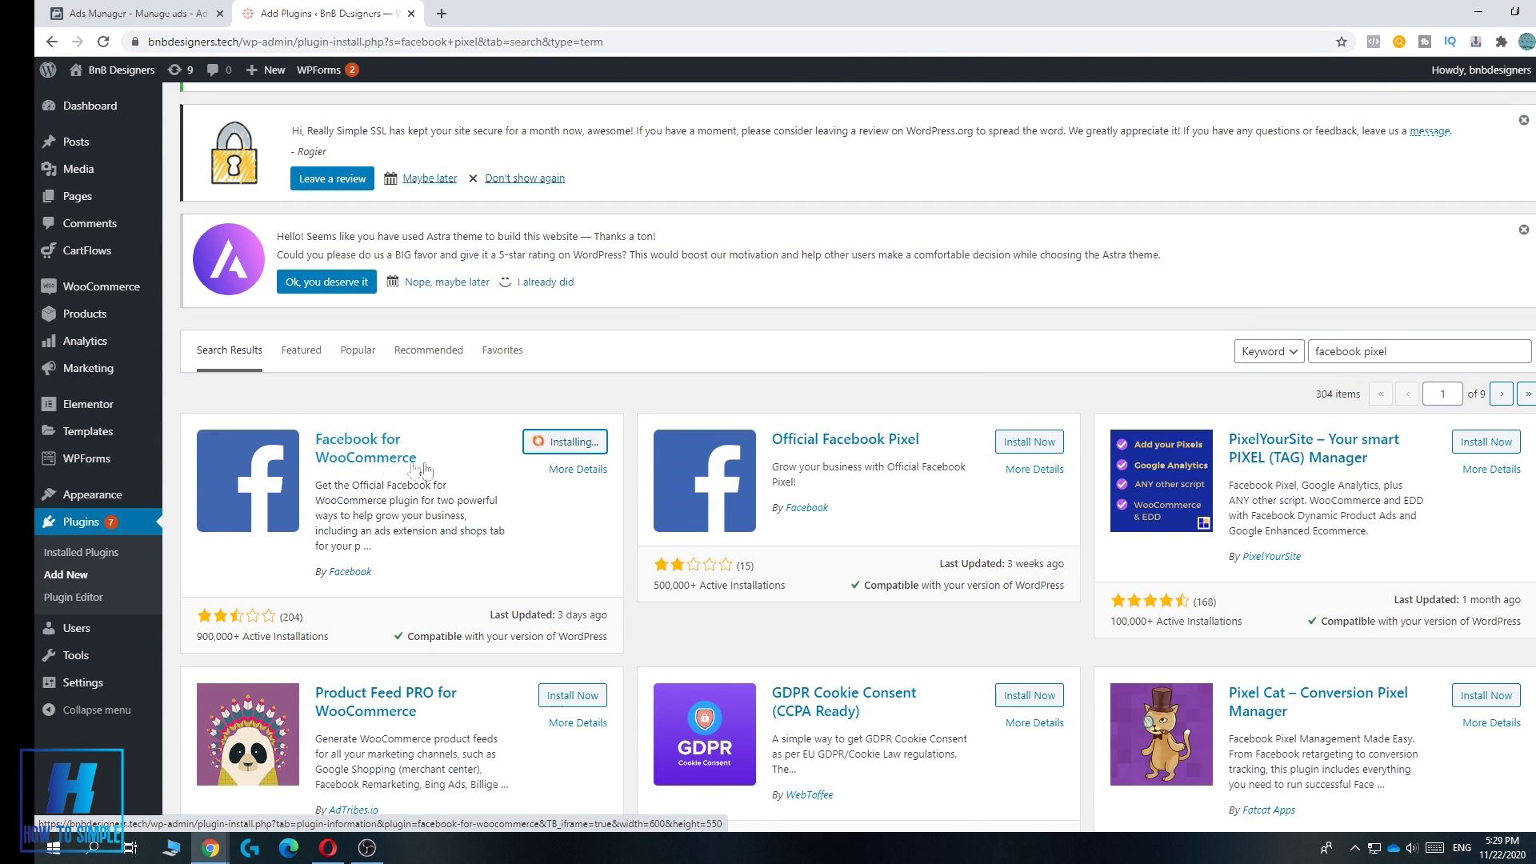
pyautogui.moveTo(417, 465); pyautogui.dragTo(302, 454)
pyautogui.click(344, 402)
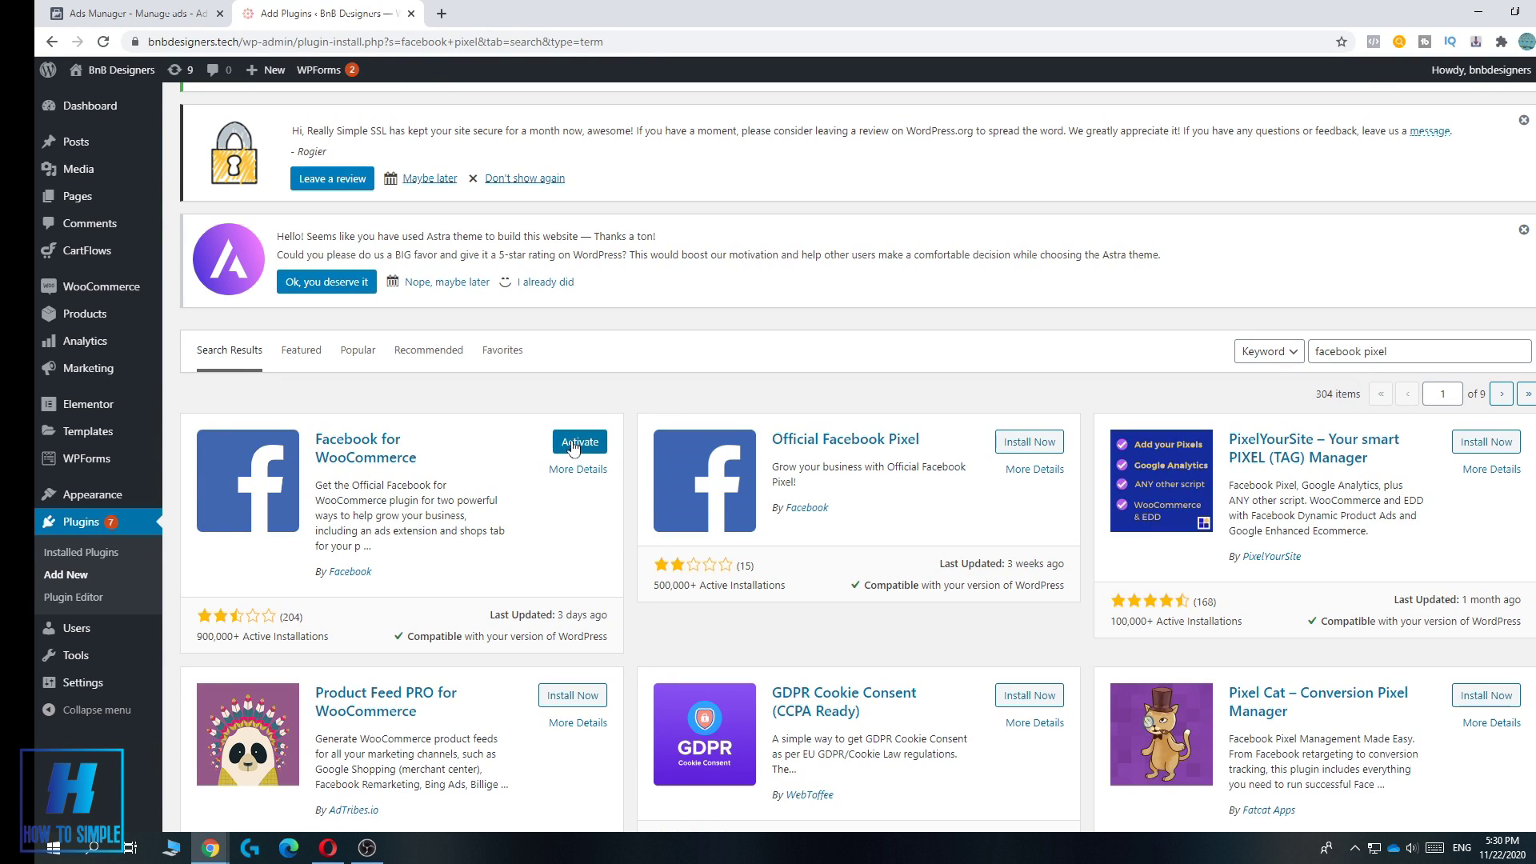
pyautogui.click(572, 448)
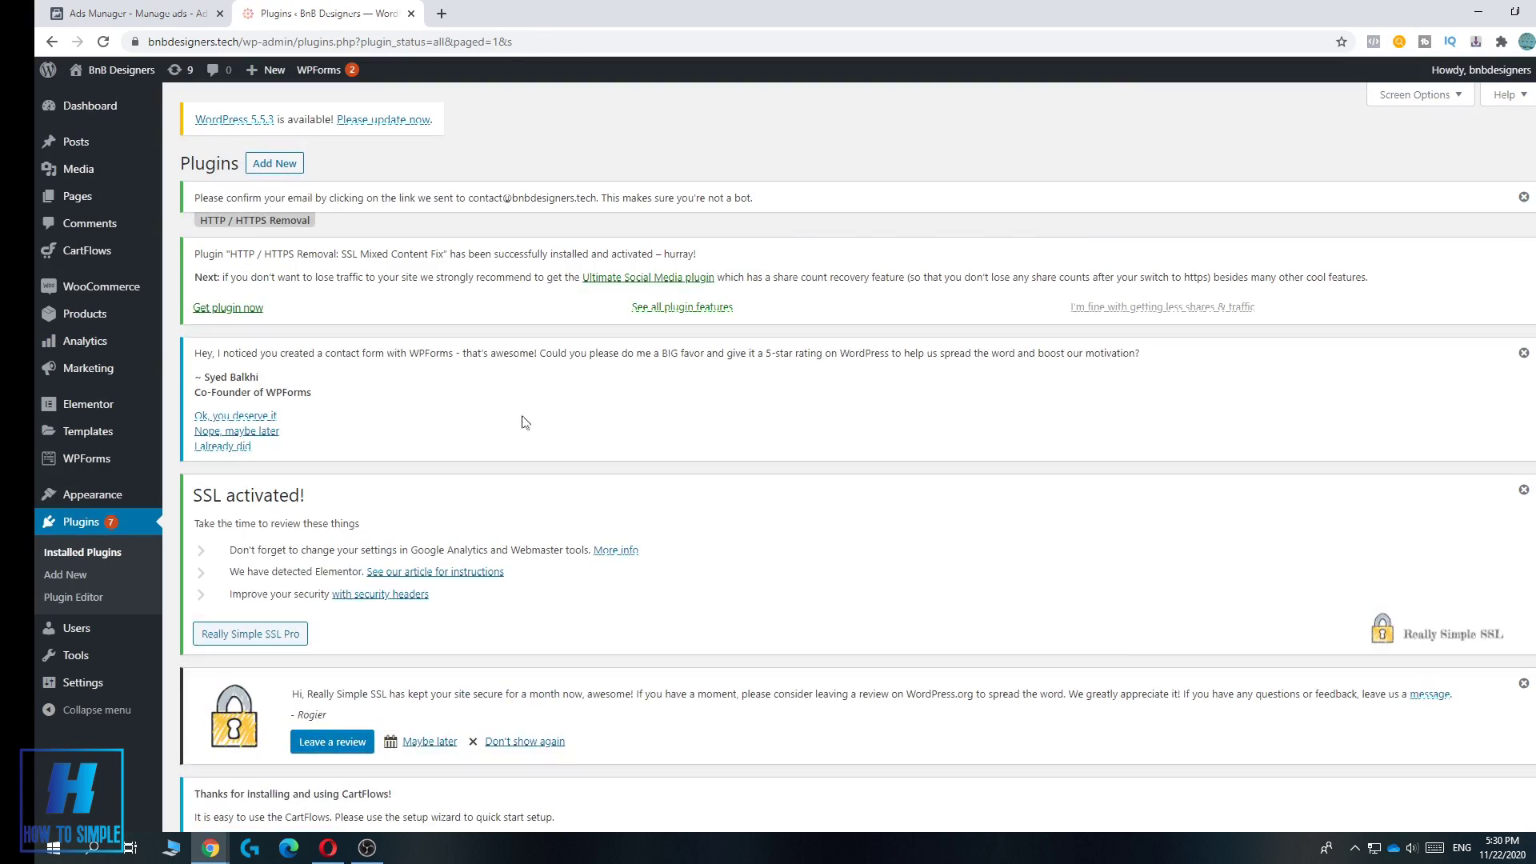
# - Launch Configure for Facebook for WooCommerce from the installed plugins list
pyautogui.scroll(-6, 502, 448)
pyautogui.scroll(-5, 502, 448)
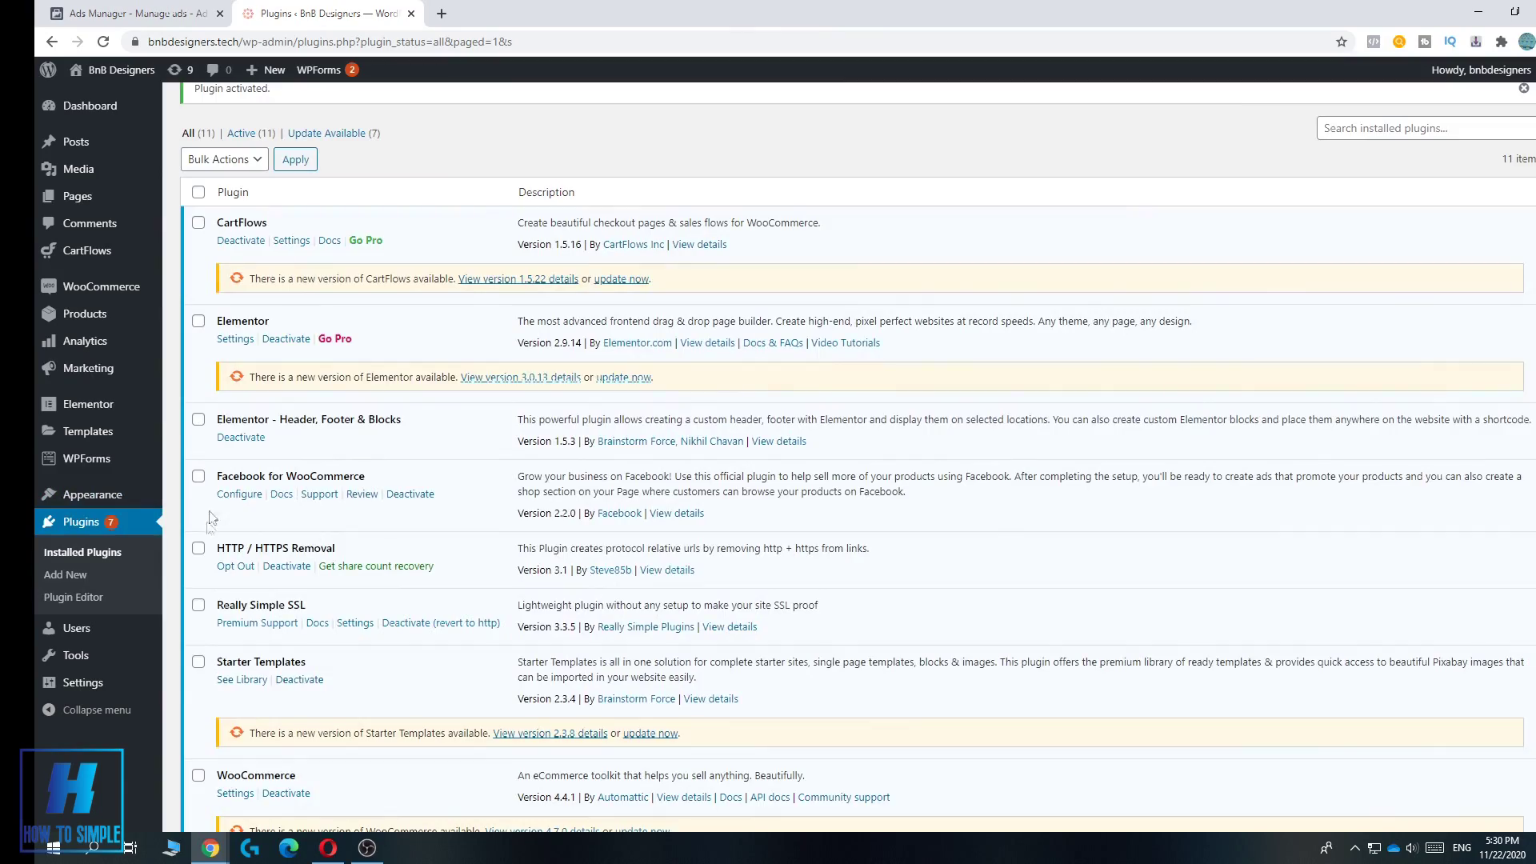
pyautogui.scroll(-3, 316, 504)
pyautogui.scroll(-2, 308, 492)
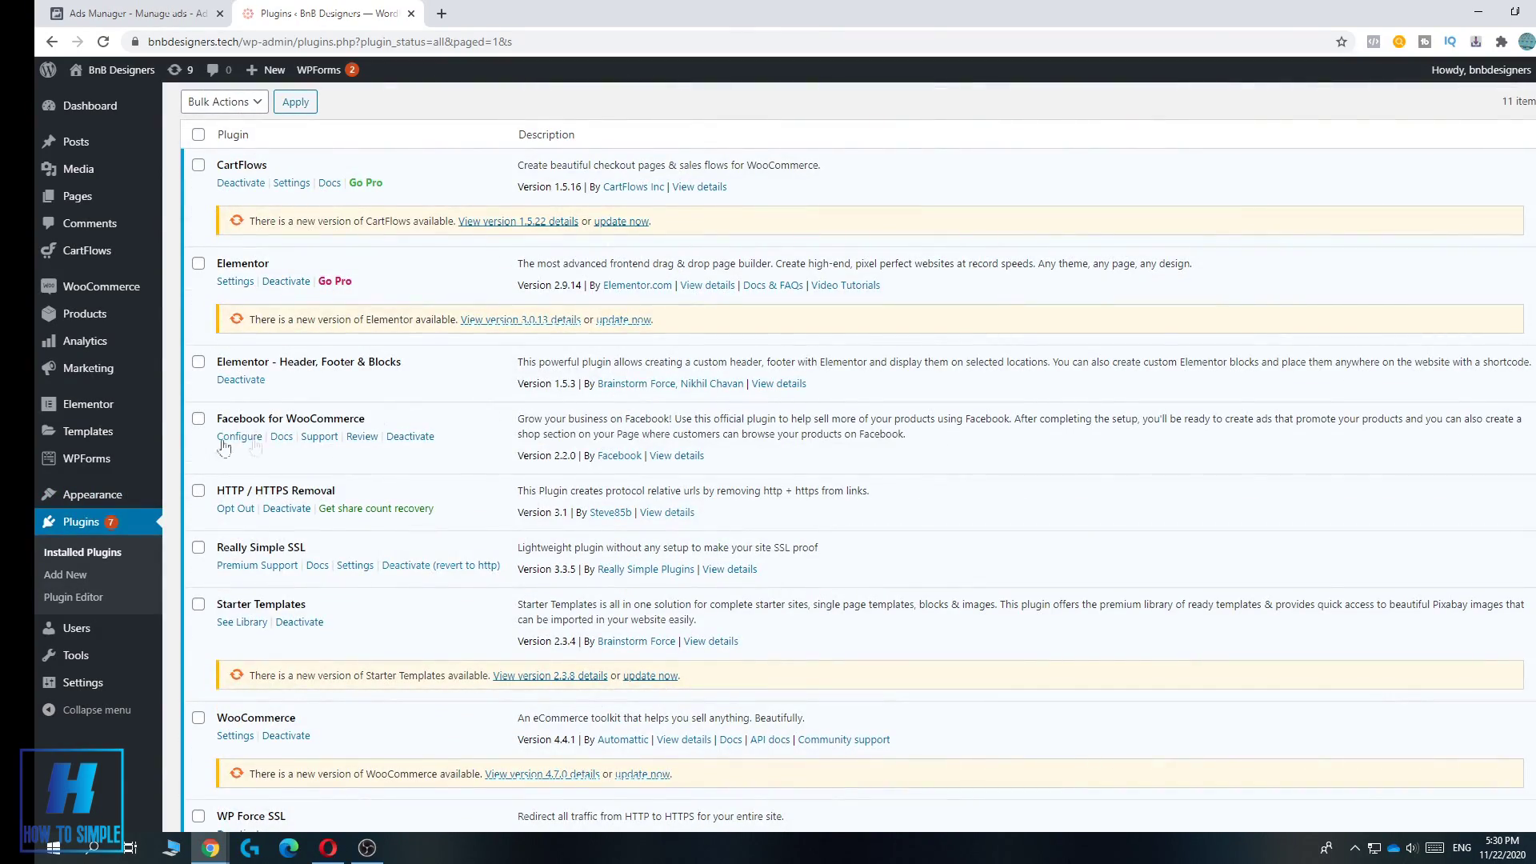
pyautogui.click(238, 437)
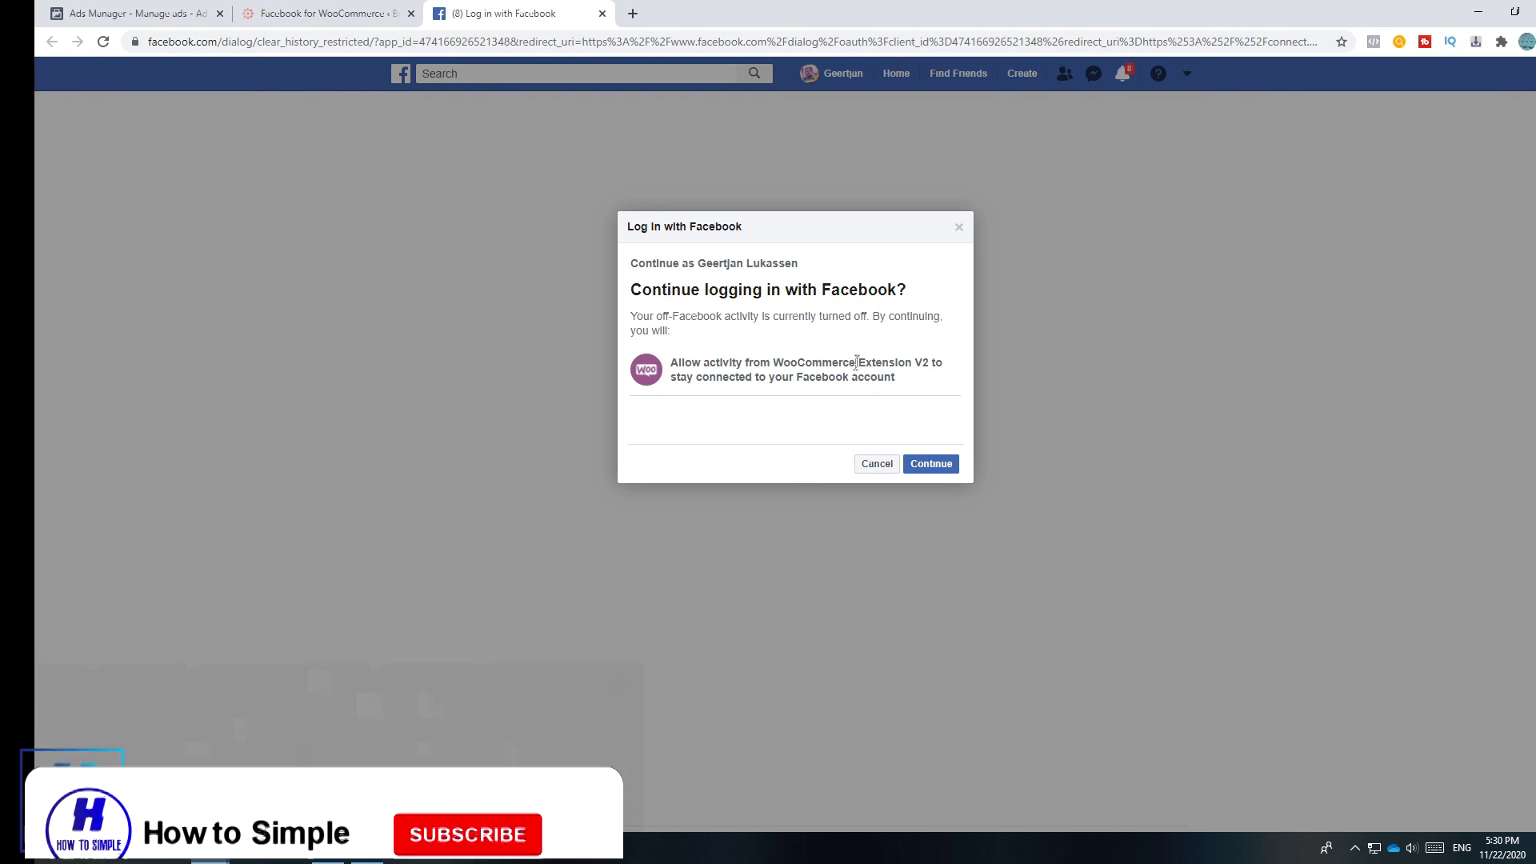
# - Log in with Facebook and accept WooCommerce Extension V2's business, catalogue, Page and pixel settings
pyautogui.click(931, 464)
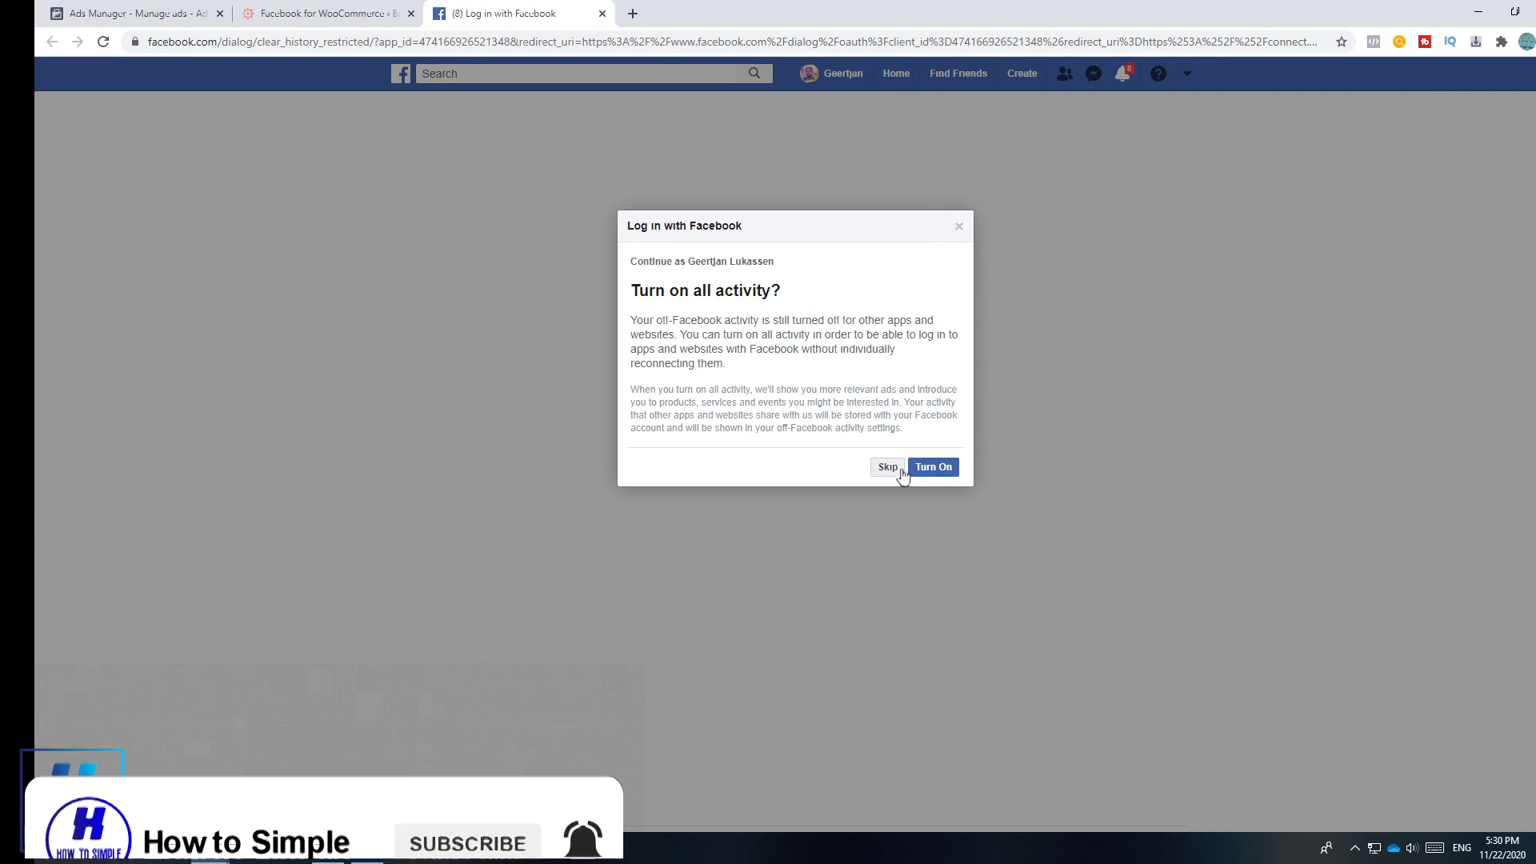
pyautogui.click(912, 469)
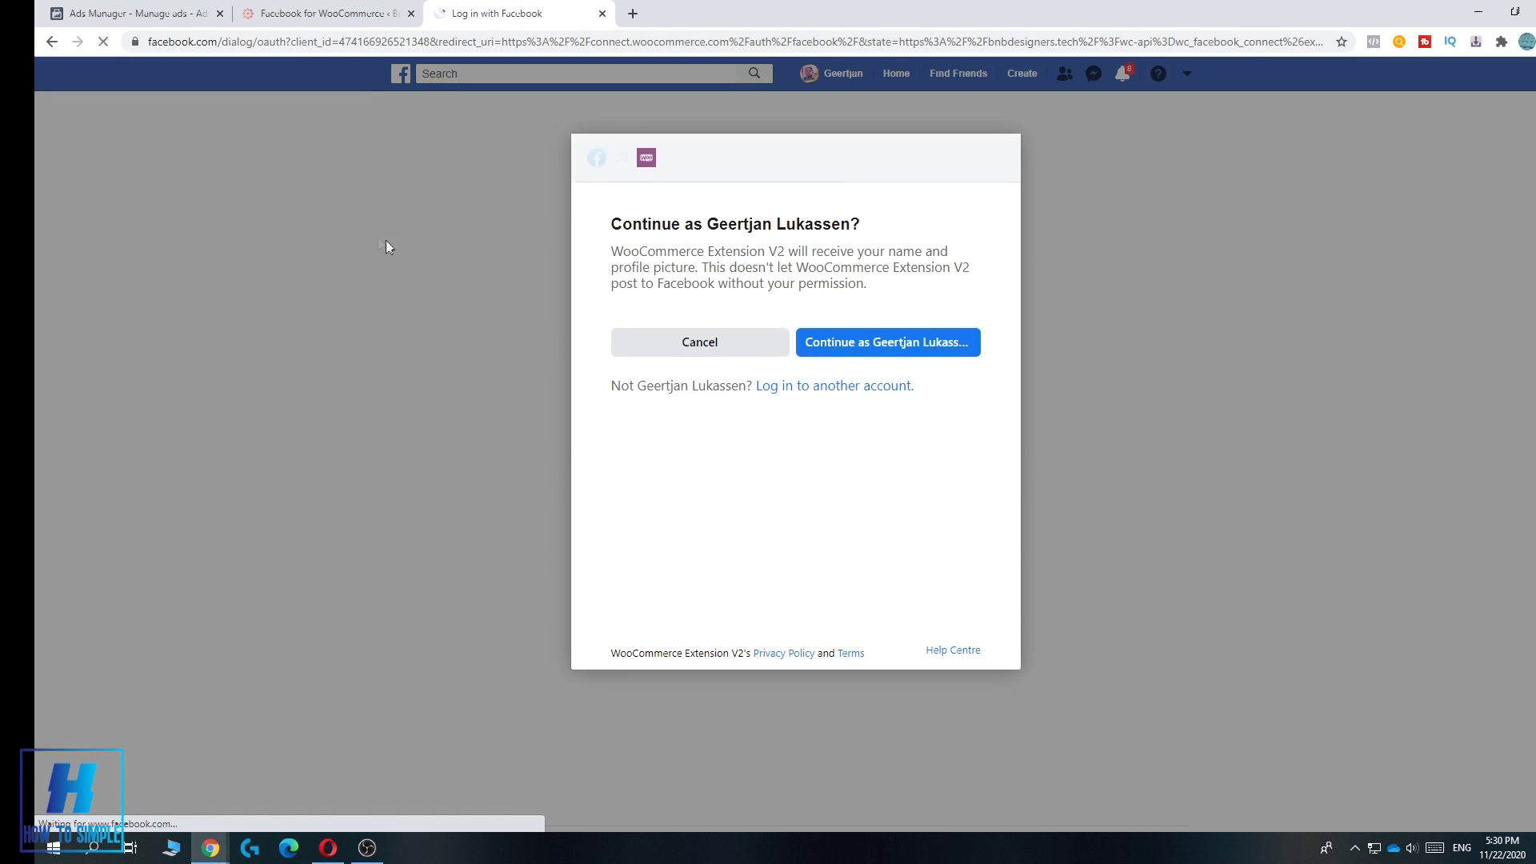
pyautogui.click(836, 350)
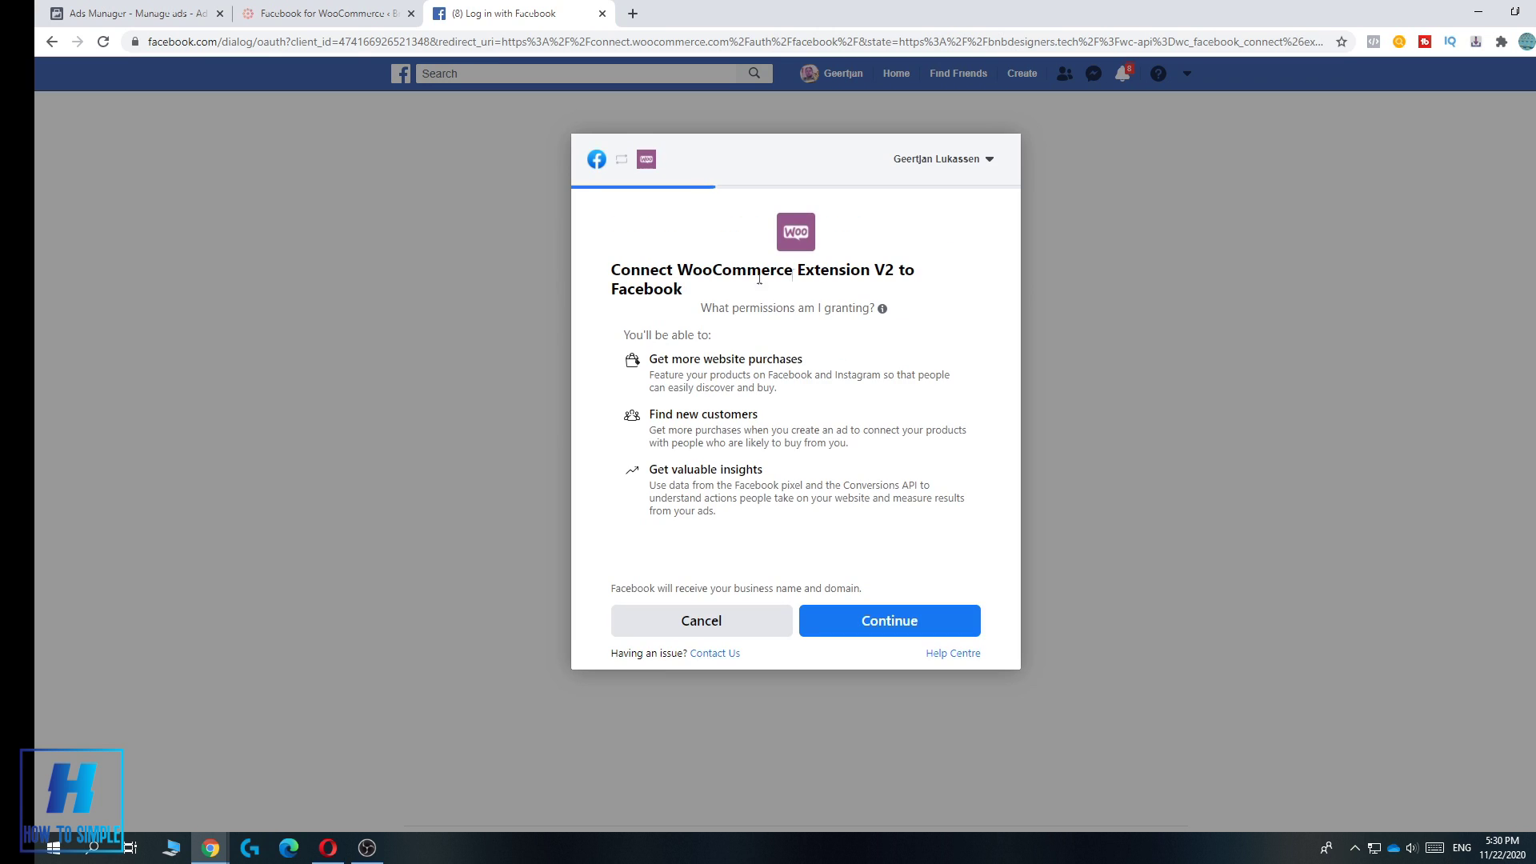
pyautogui.click(875, 633)
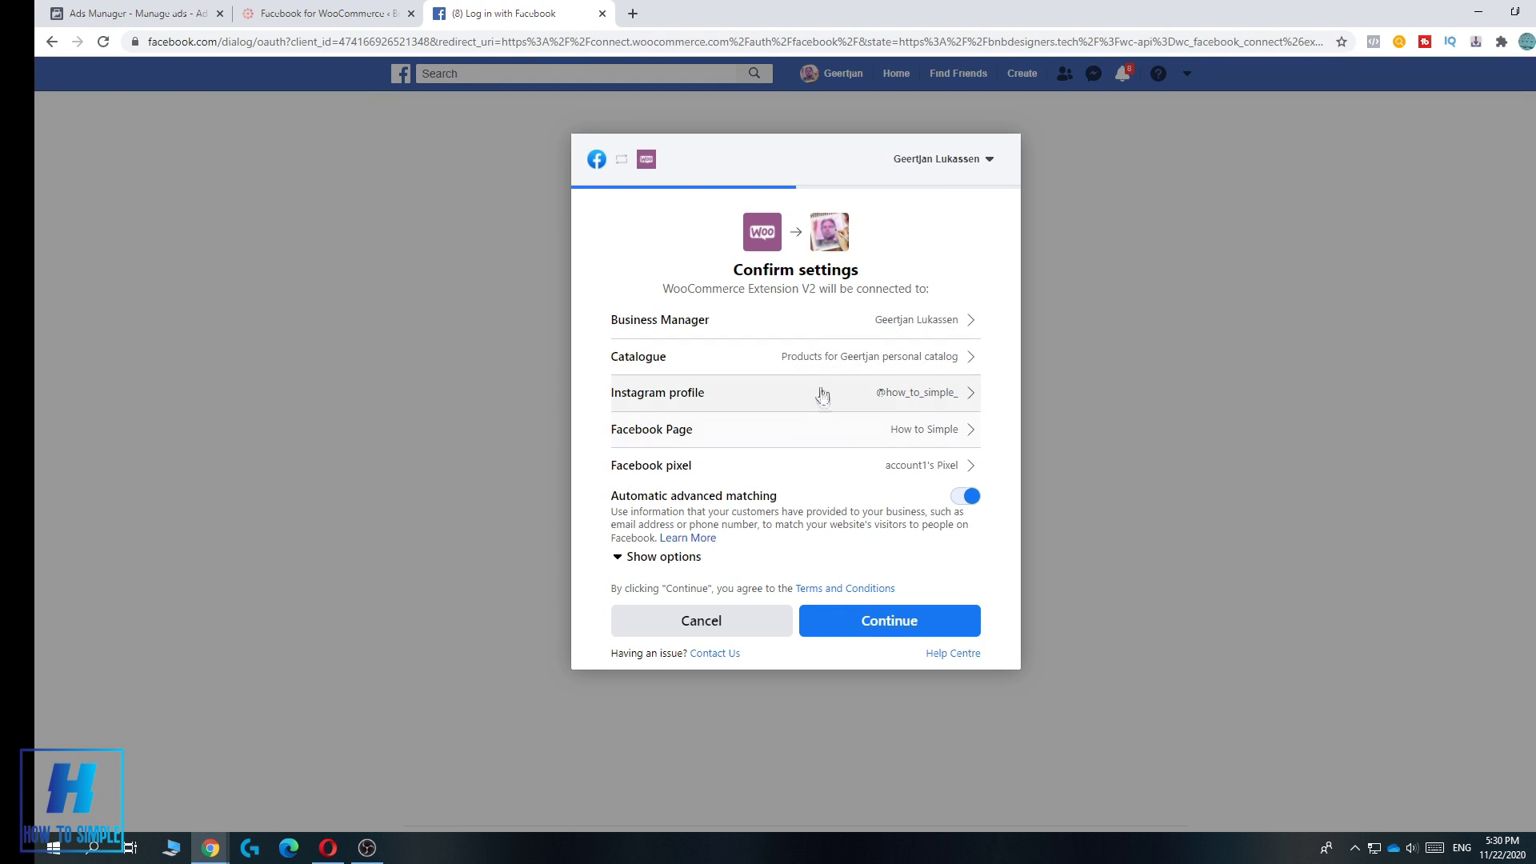
pyautogui.click(858, 623)
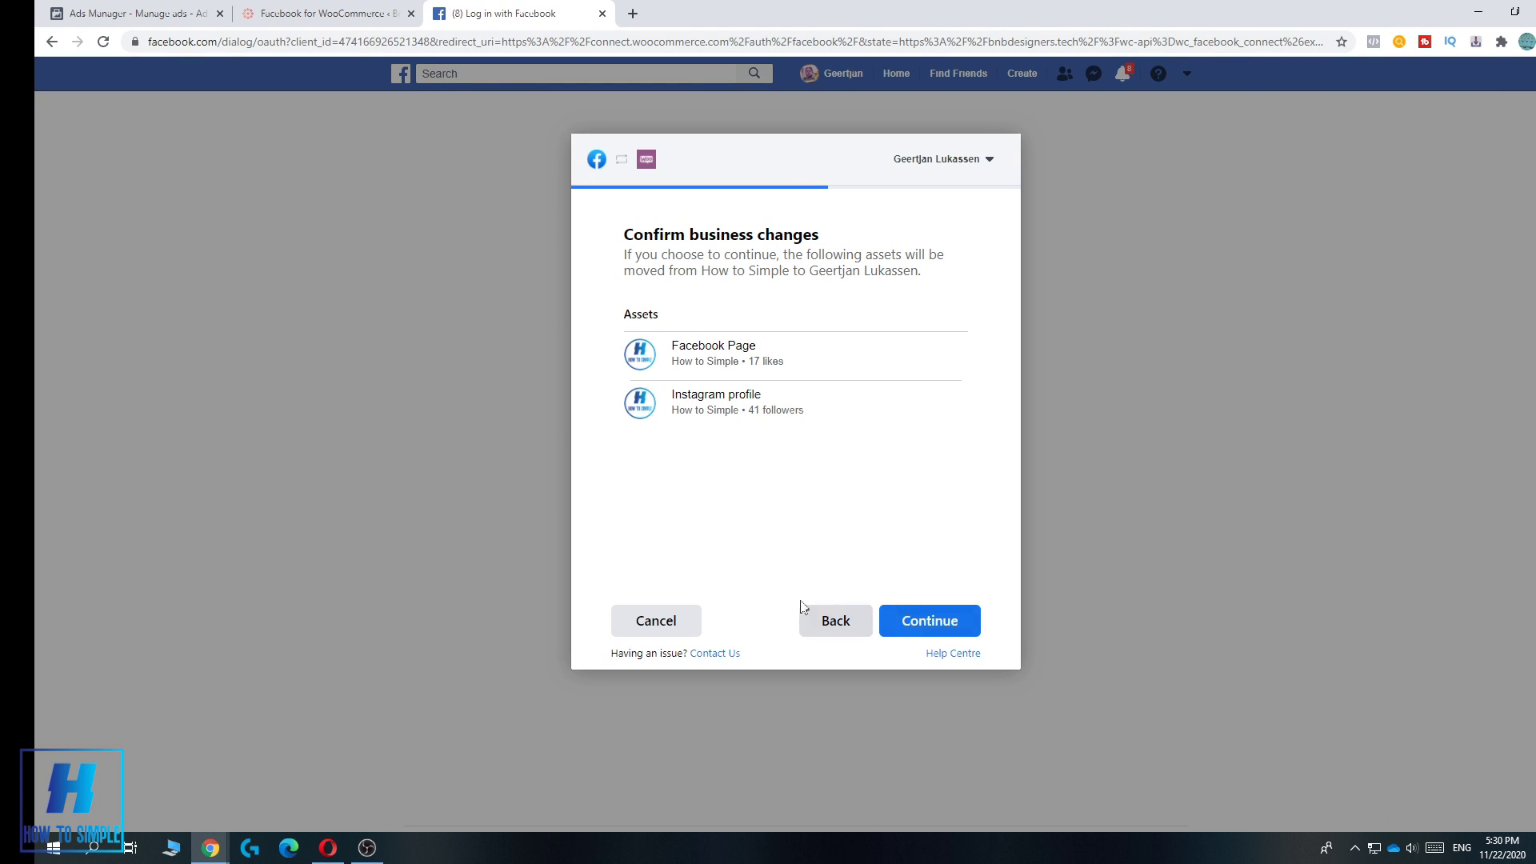
# - Approve moving the Page and Instagram profile and grant the requested permissions
pyautogui.click(925, 621)
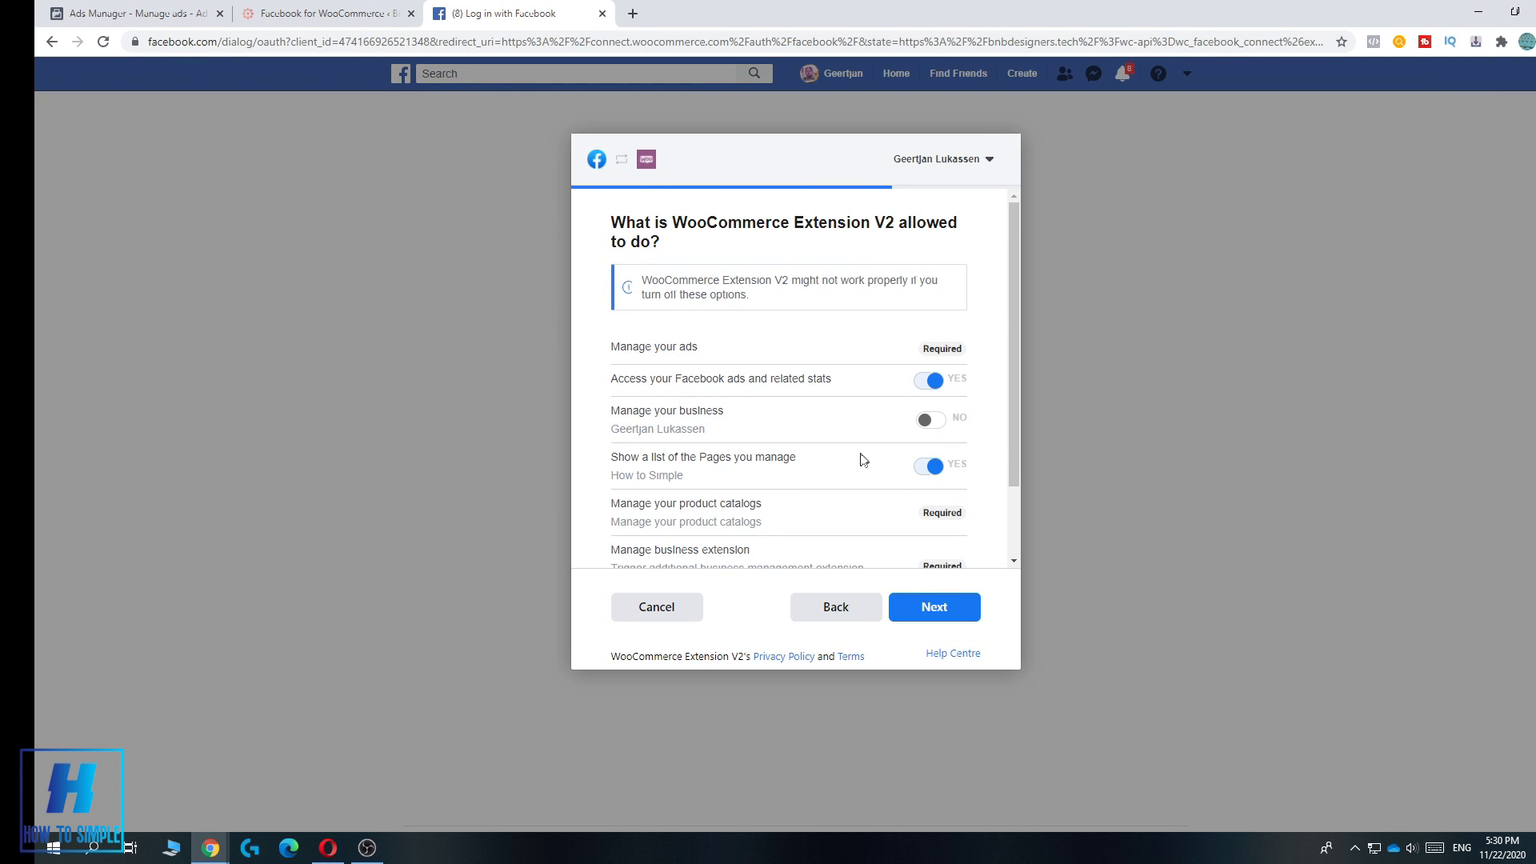
pyautogui.scroll(-2, 880, 424)
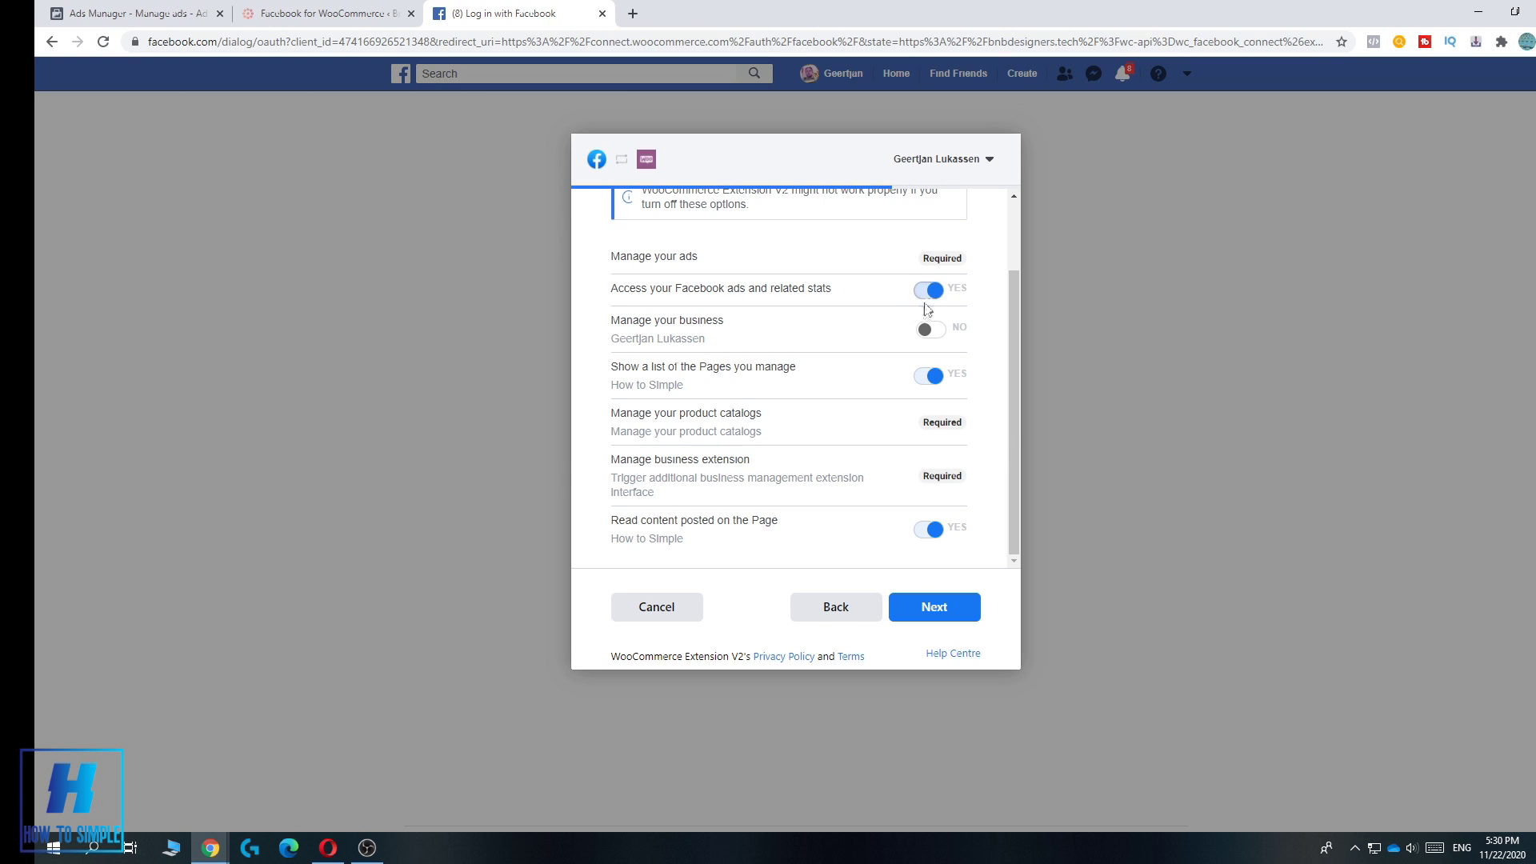
pyautogui.scroll(2, 836, 446)
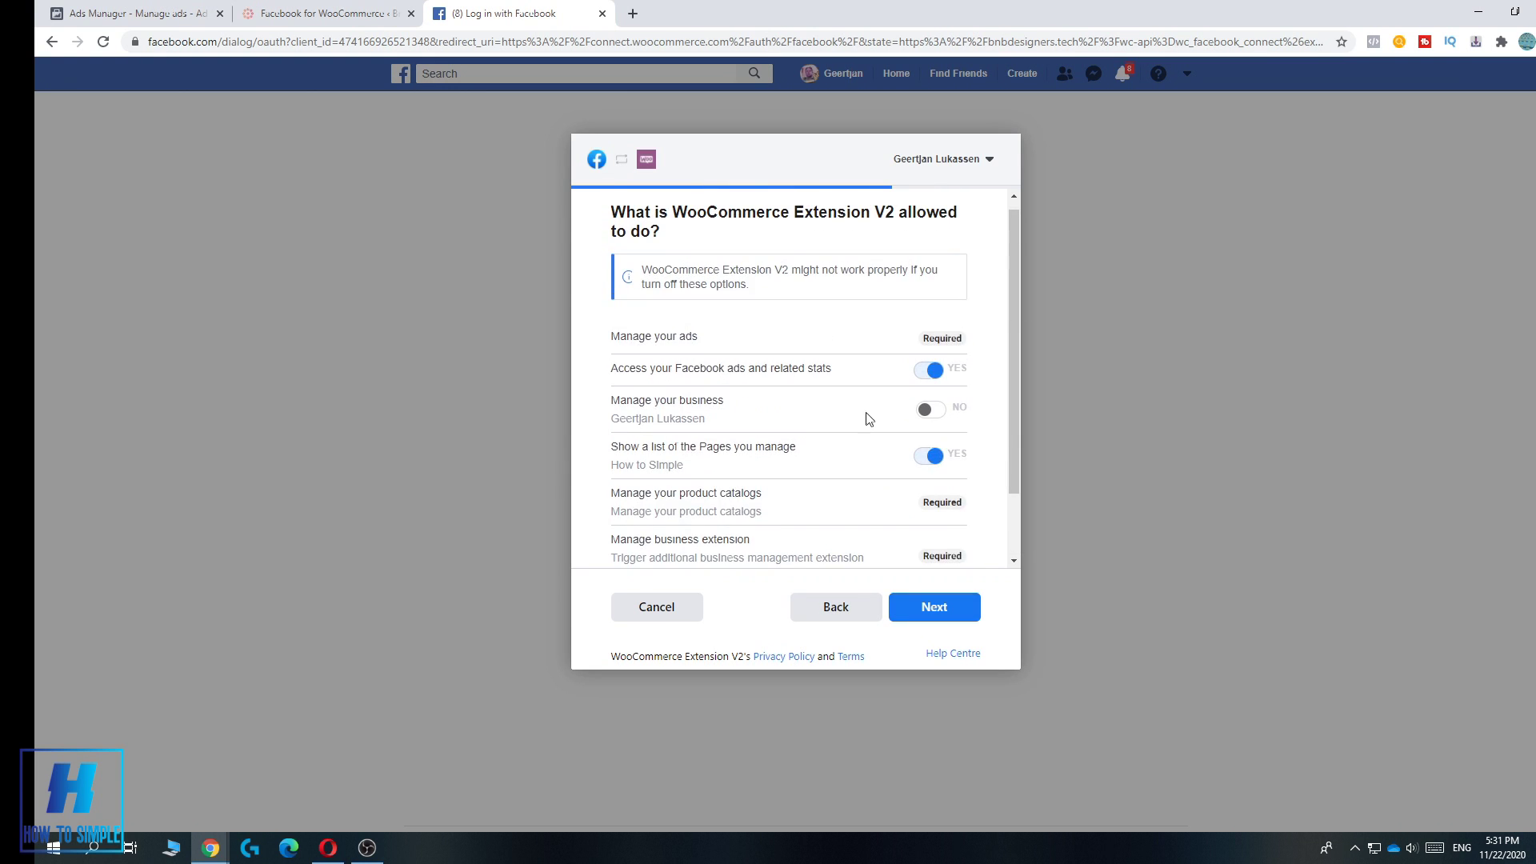
pyautogui.scroll(-2, 875, 532)
pyautogui.scroll(2, 890, 398)
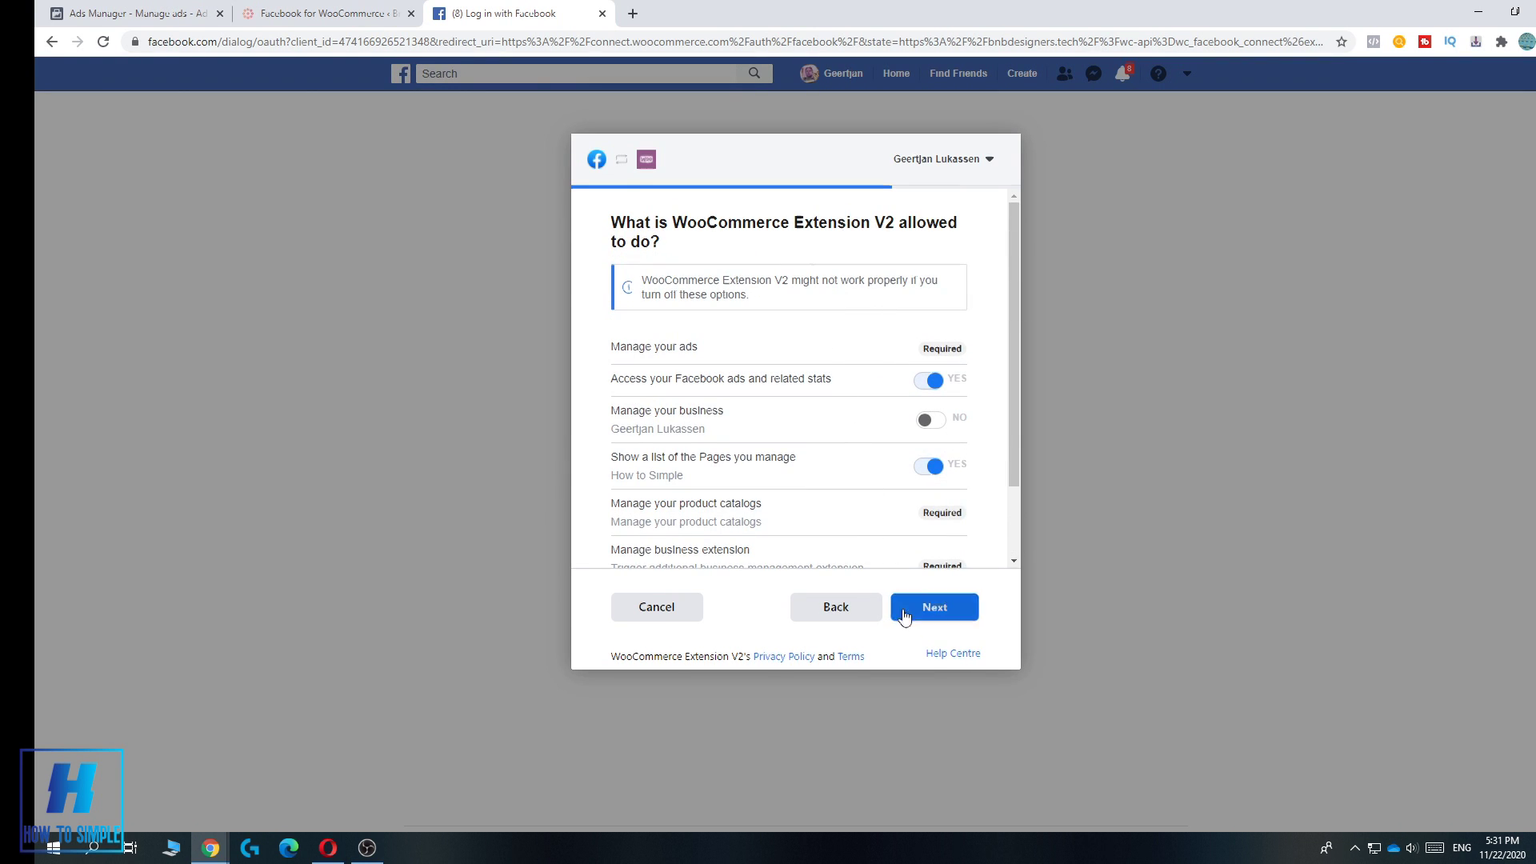
pyautogui.click(902, 612)
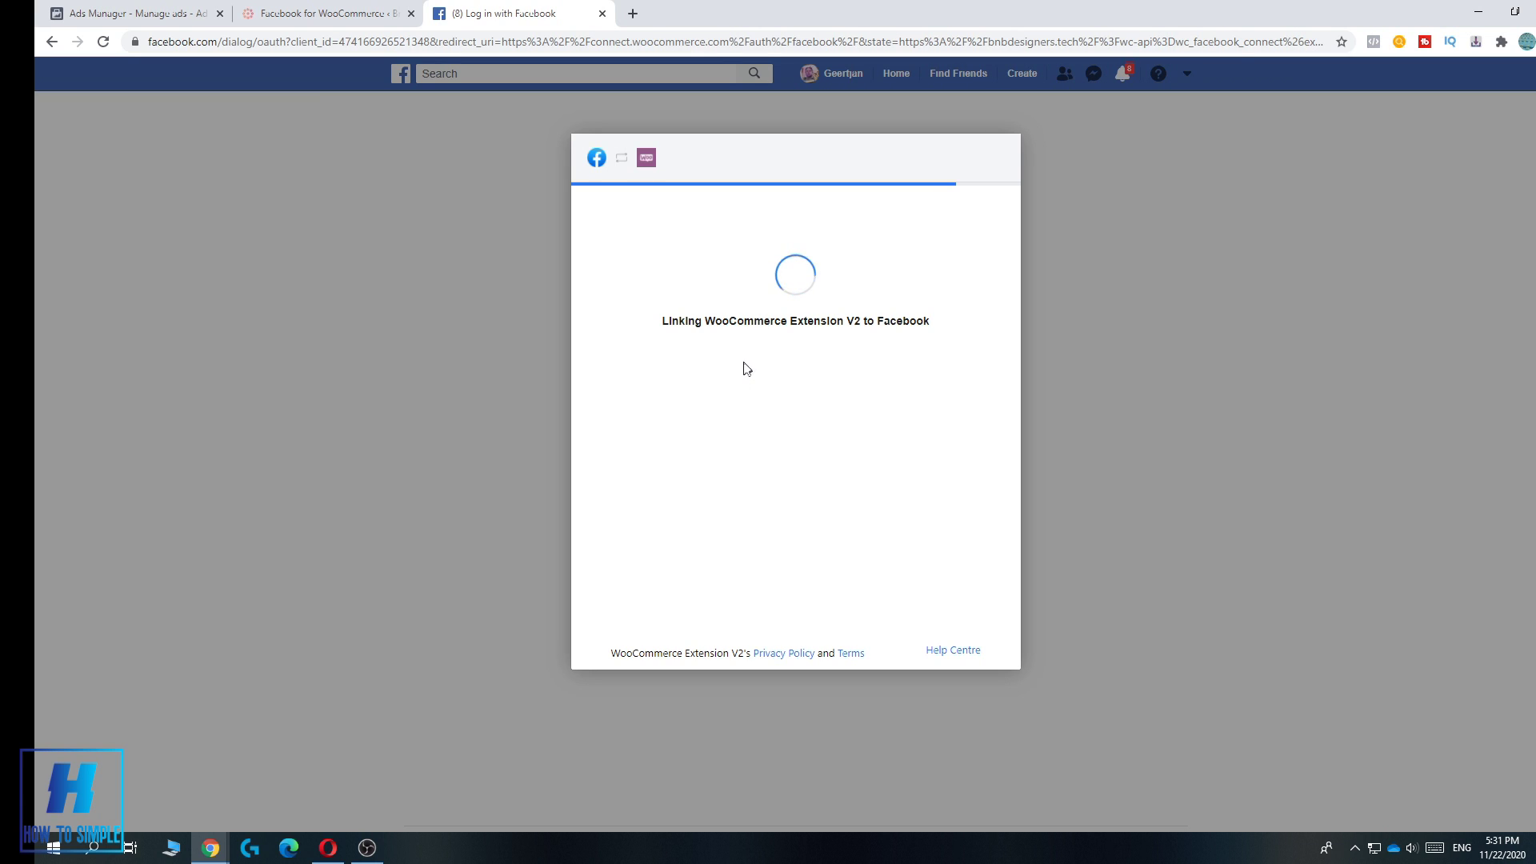
# - Finish the Facebook link, close the WooCommerce error tab, and return to Ads Manager
pyautogui.moveTo(663, 318); pyautogui.dragTo(926, 341)
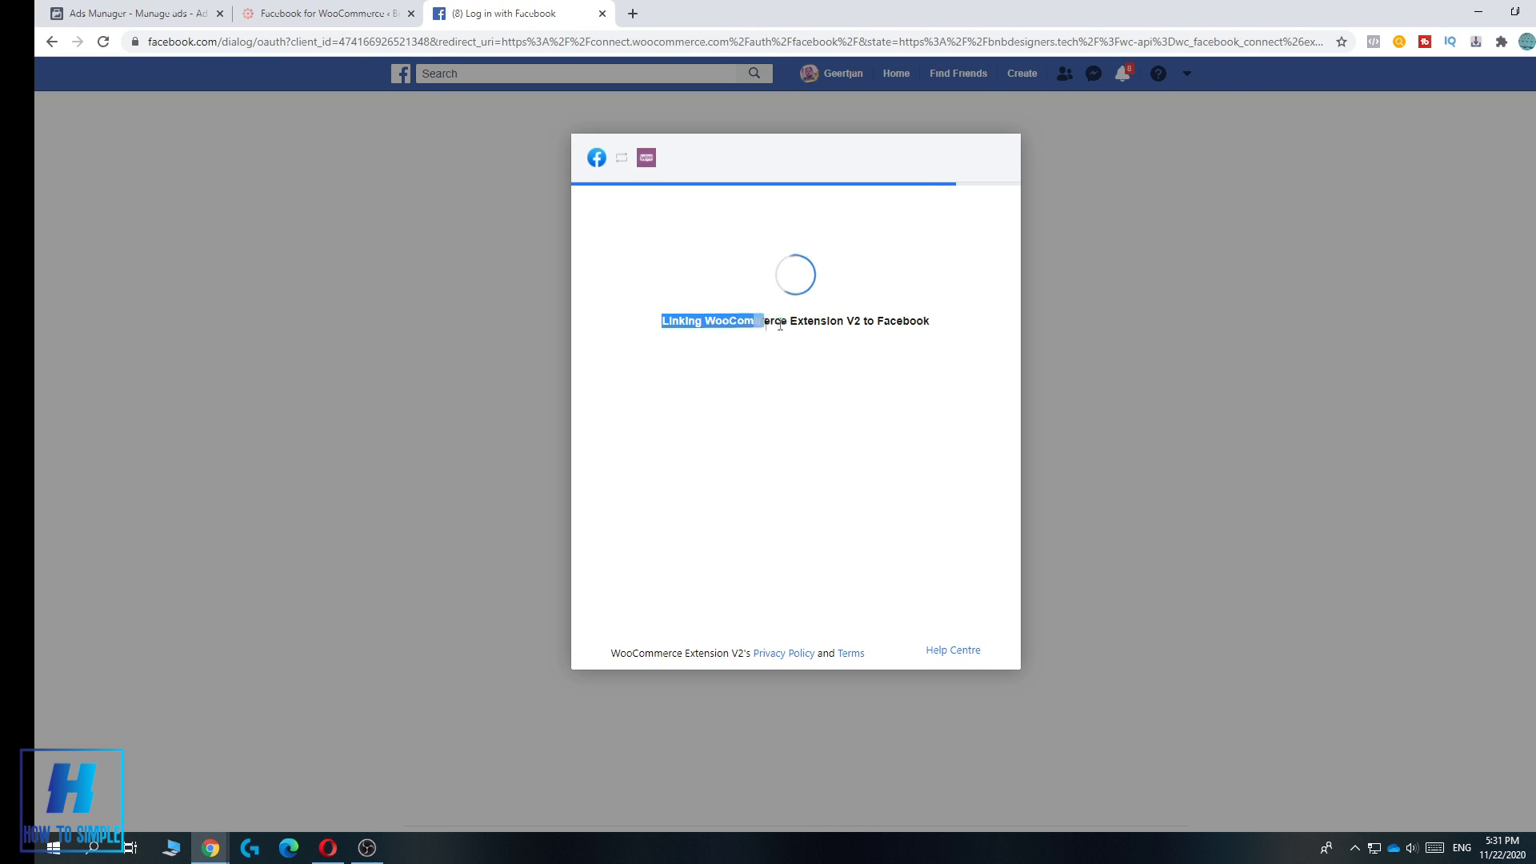
pyautogui.click(931, 344)
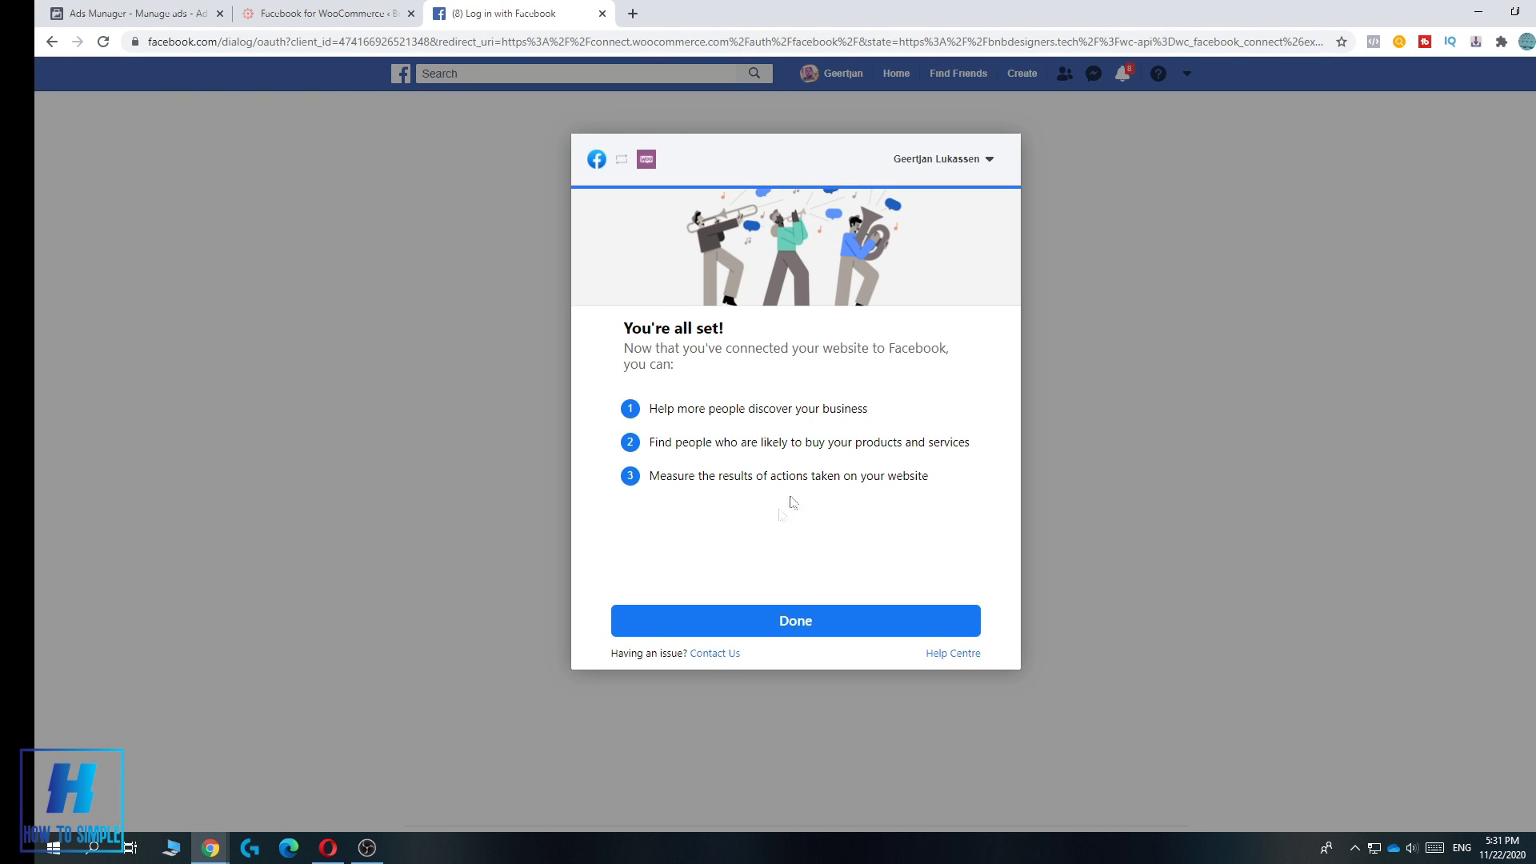
pyautogui.click(796, 621)
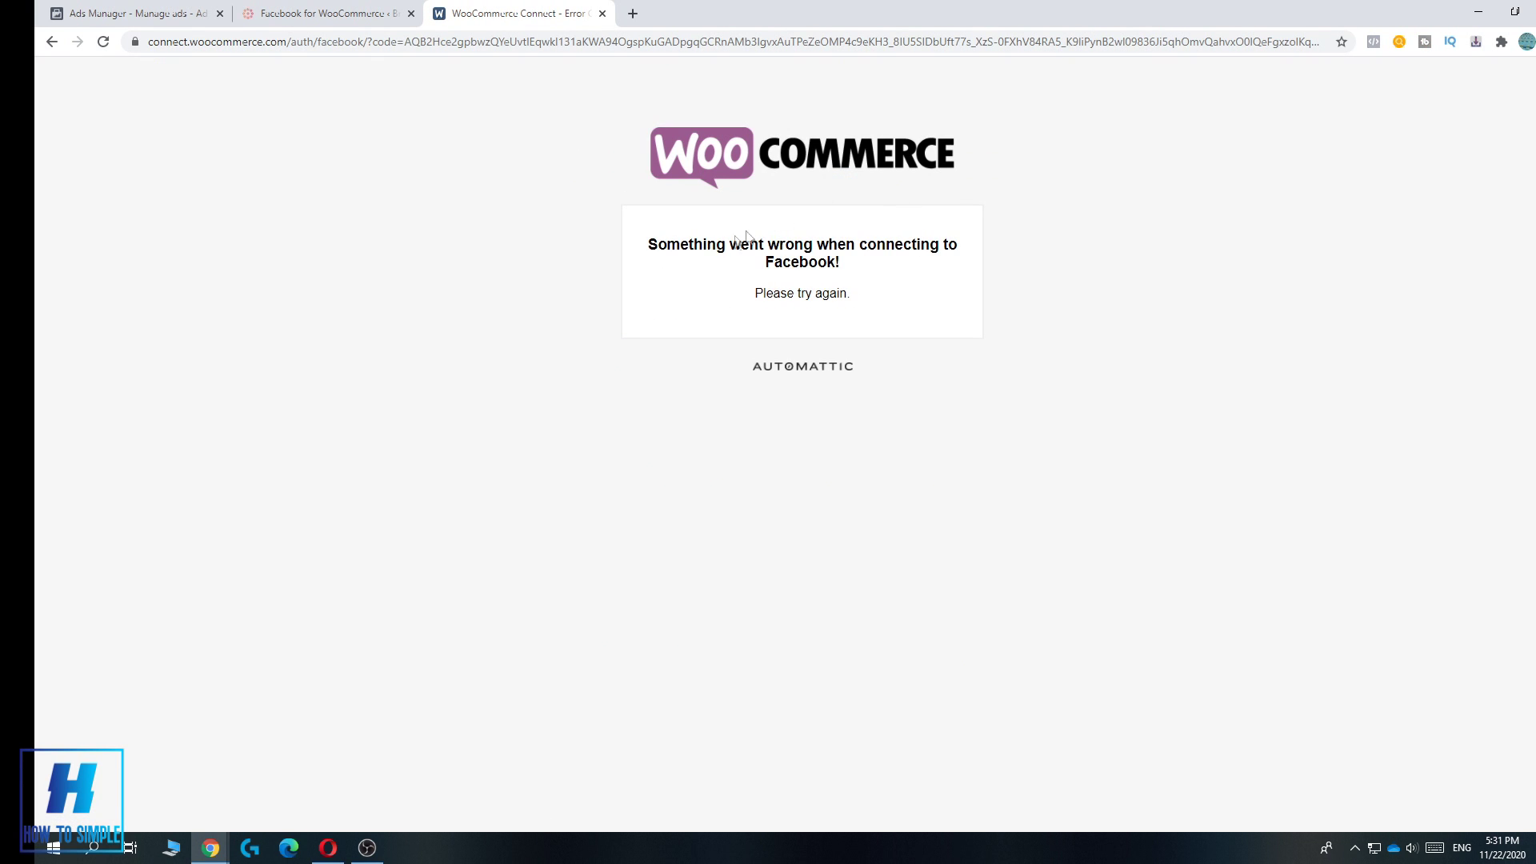
pyautogui.click(602, 13)
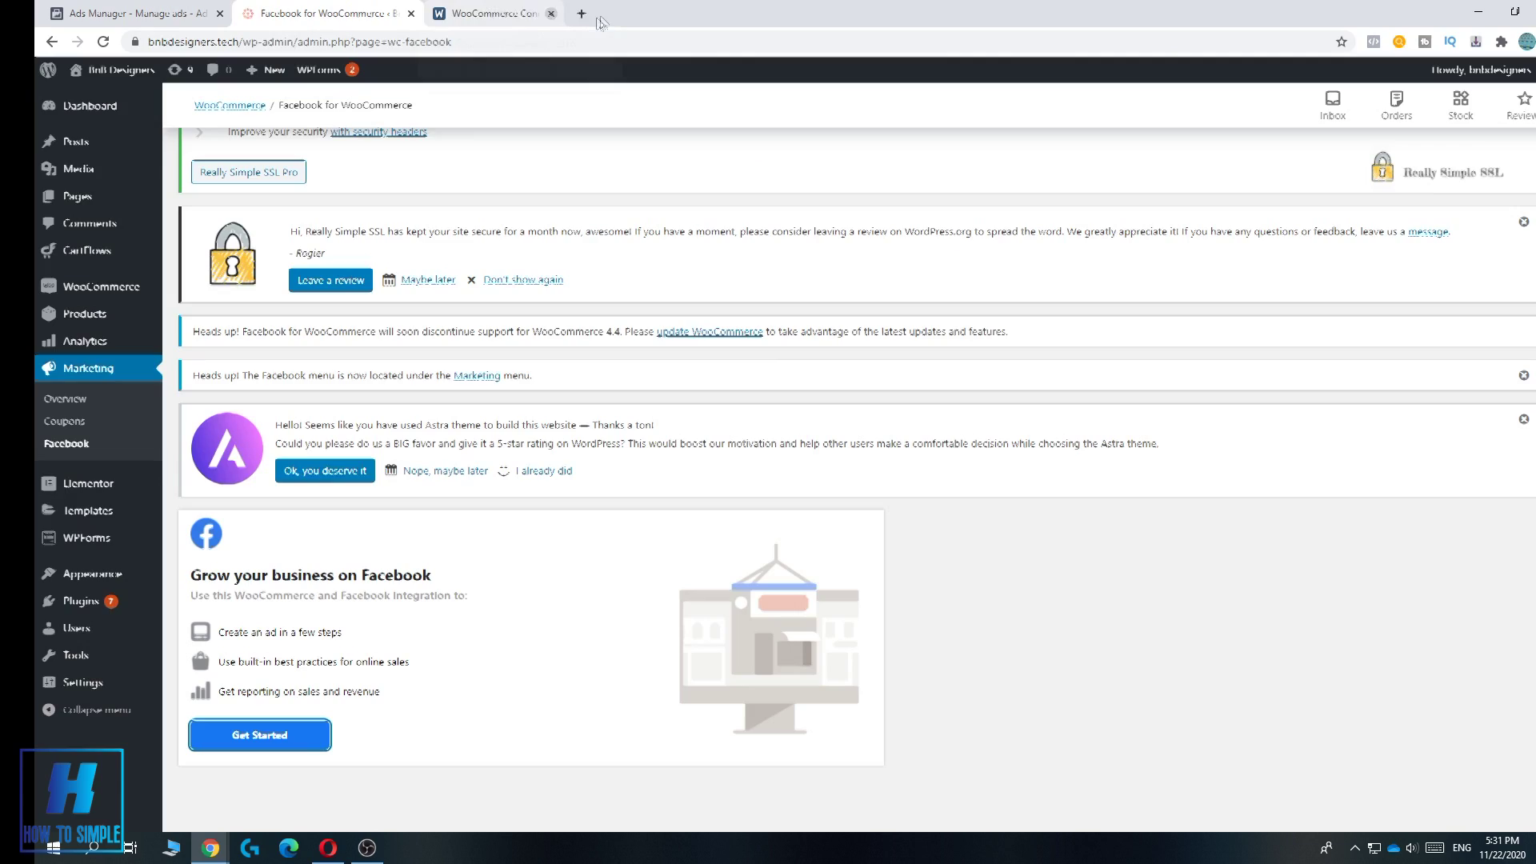
pyautogui.click(160, 10)
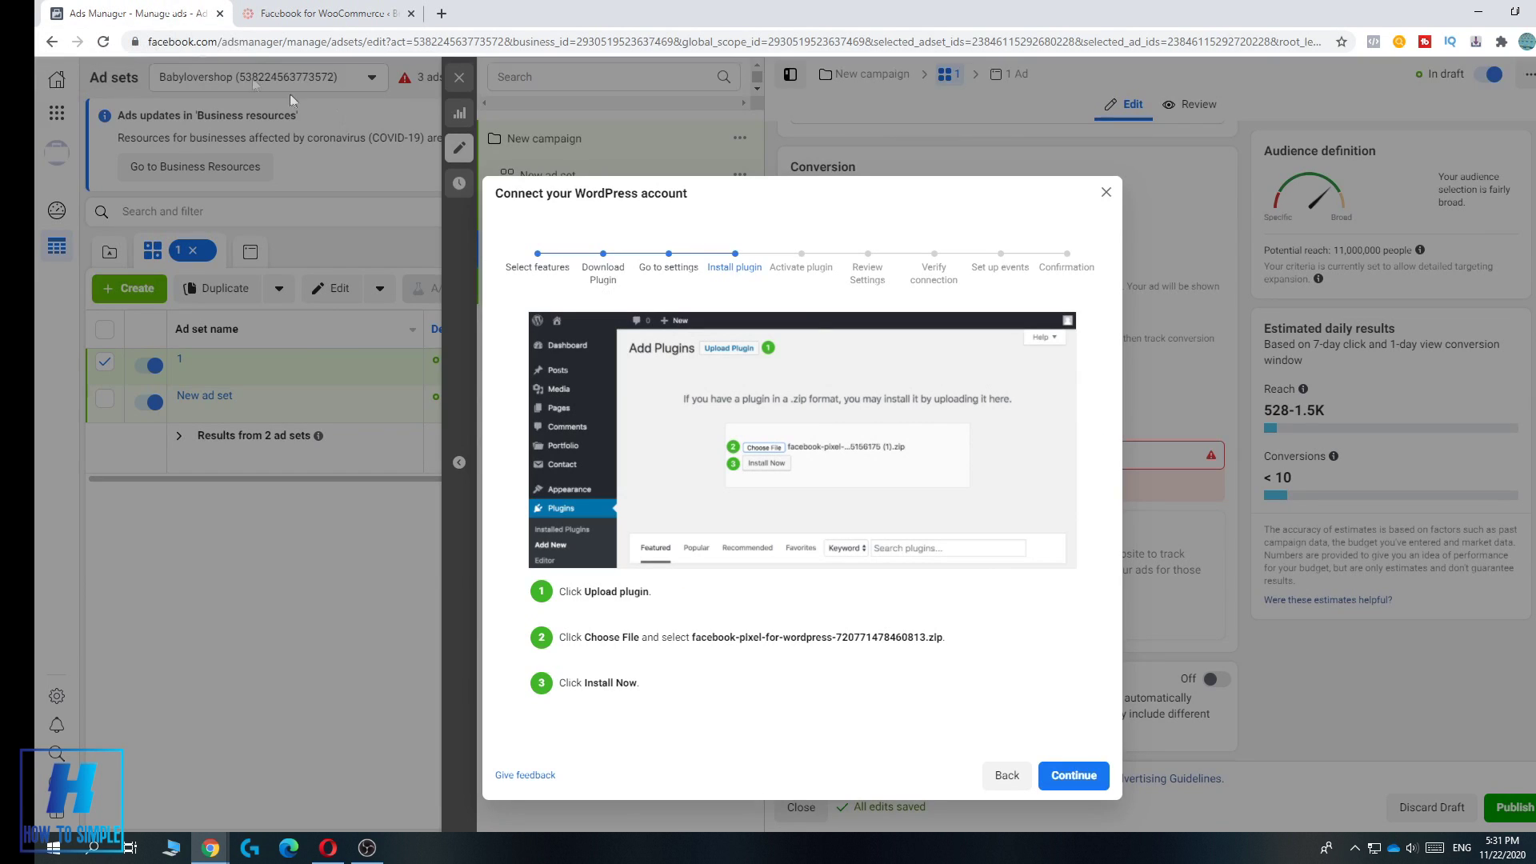
# - Advance the WordPress wizard past Activate Plugin and Review Settings to verification
pyautogui.click(1062, 769)
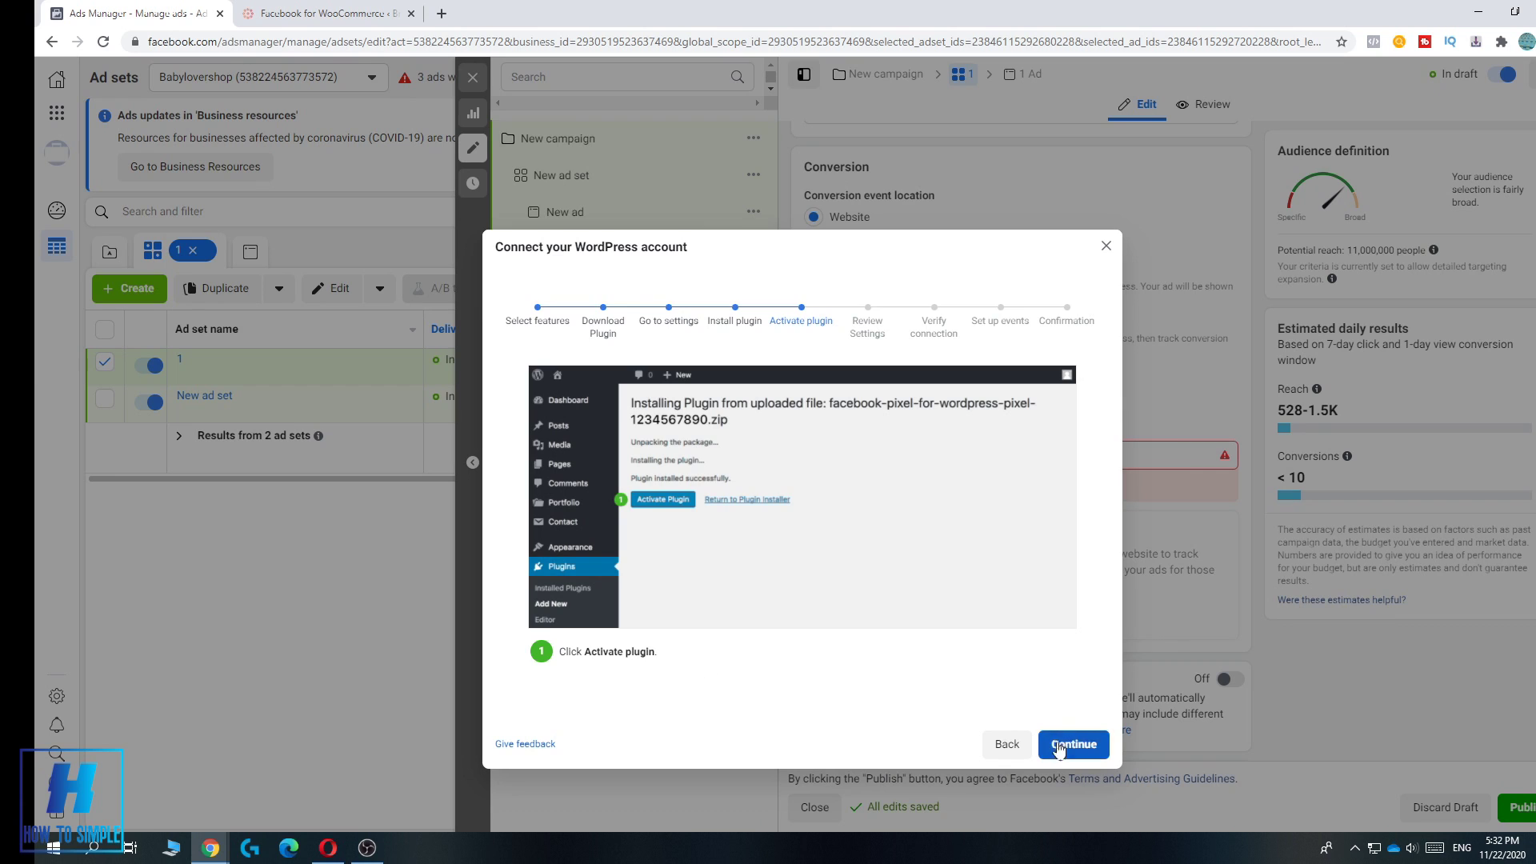
pyautogui.click(1058, 745)
pyautogui.scroll(-1, 1012, 573)
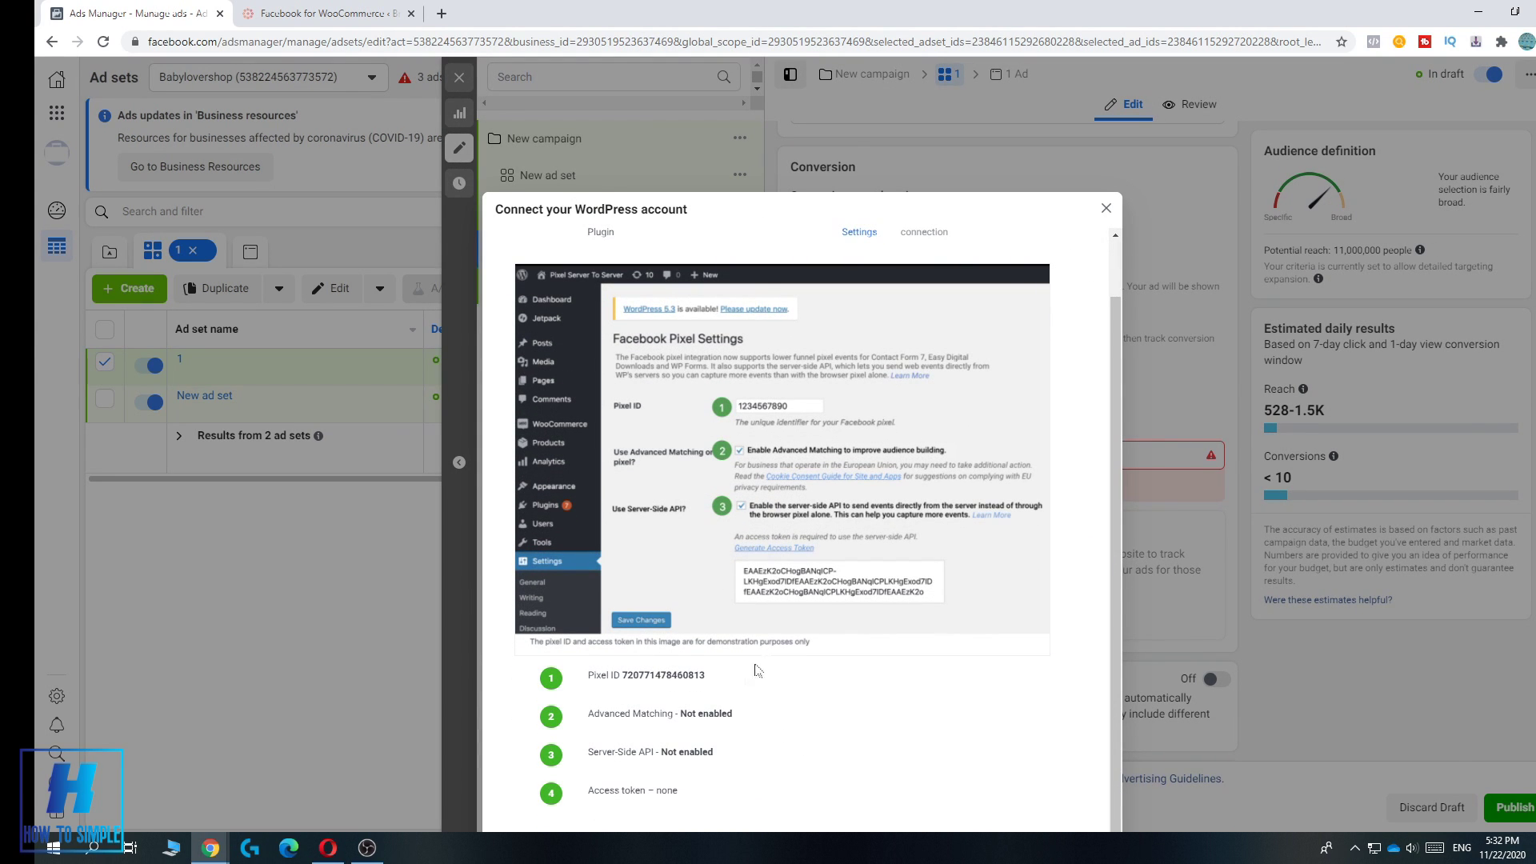
pyautogui.moveTo(709, 713); pyautogui.dragTo(717, 709)
pyautogui.click(711, 713)
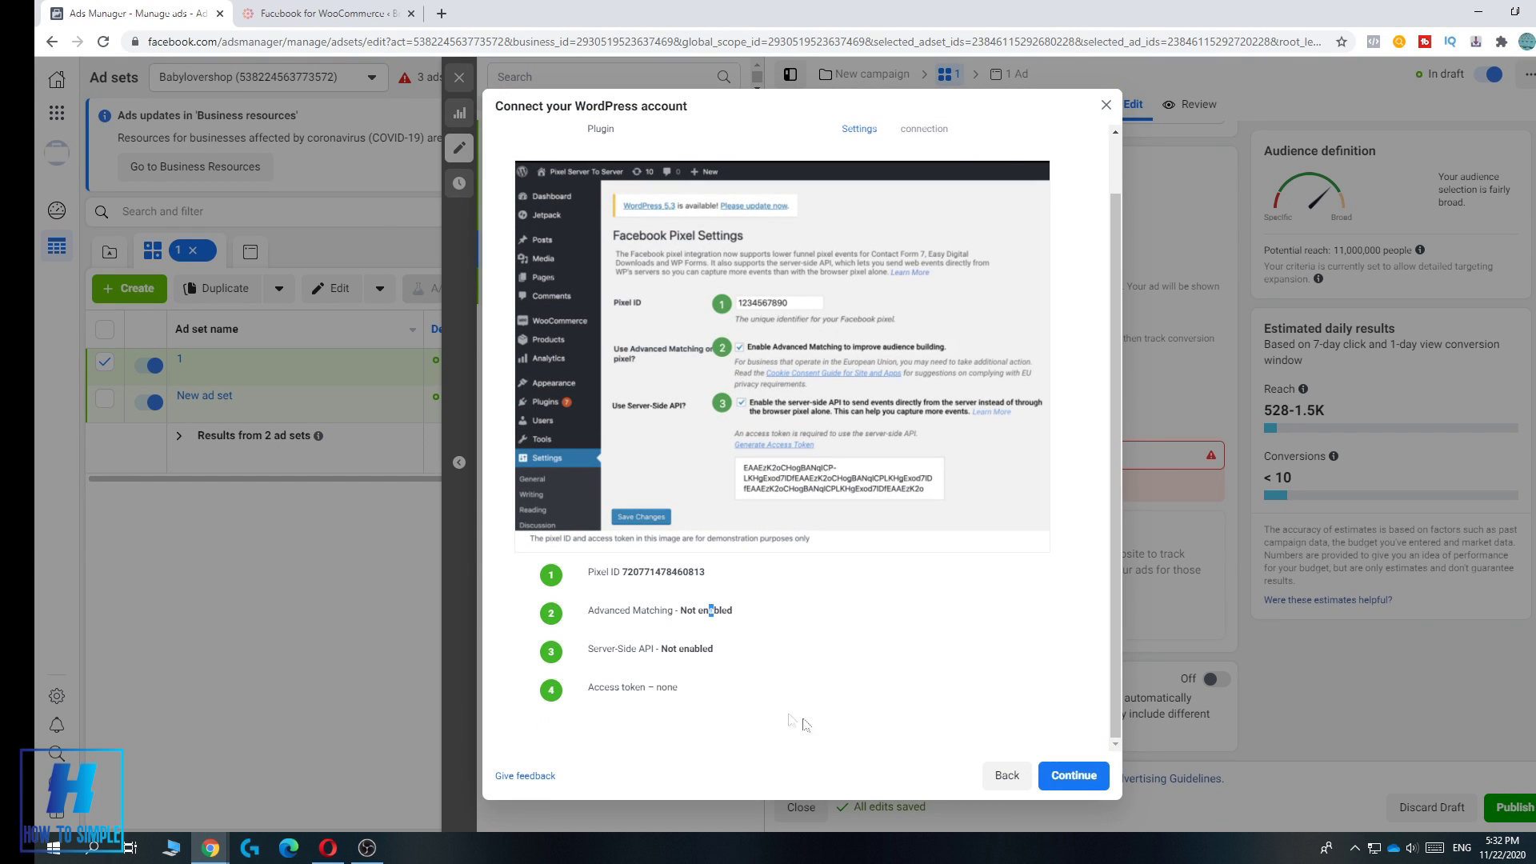
pyautogui.click(1072, 775)
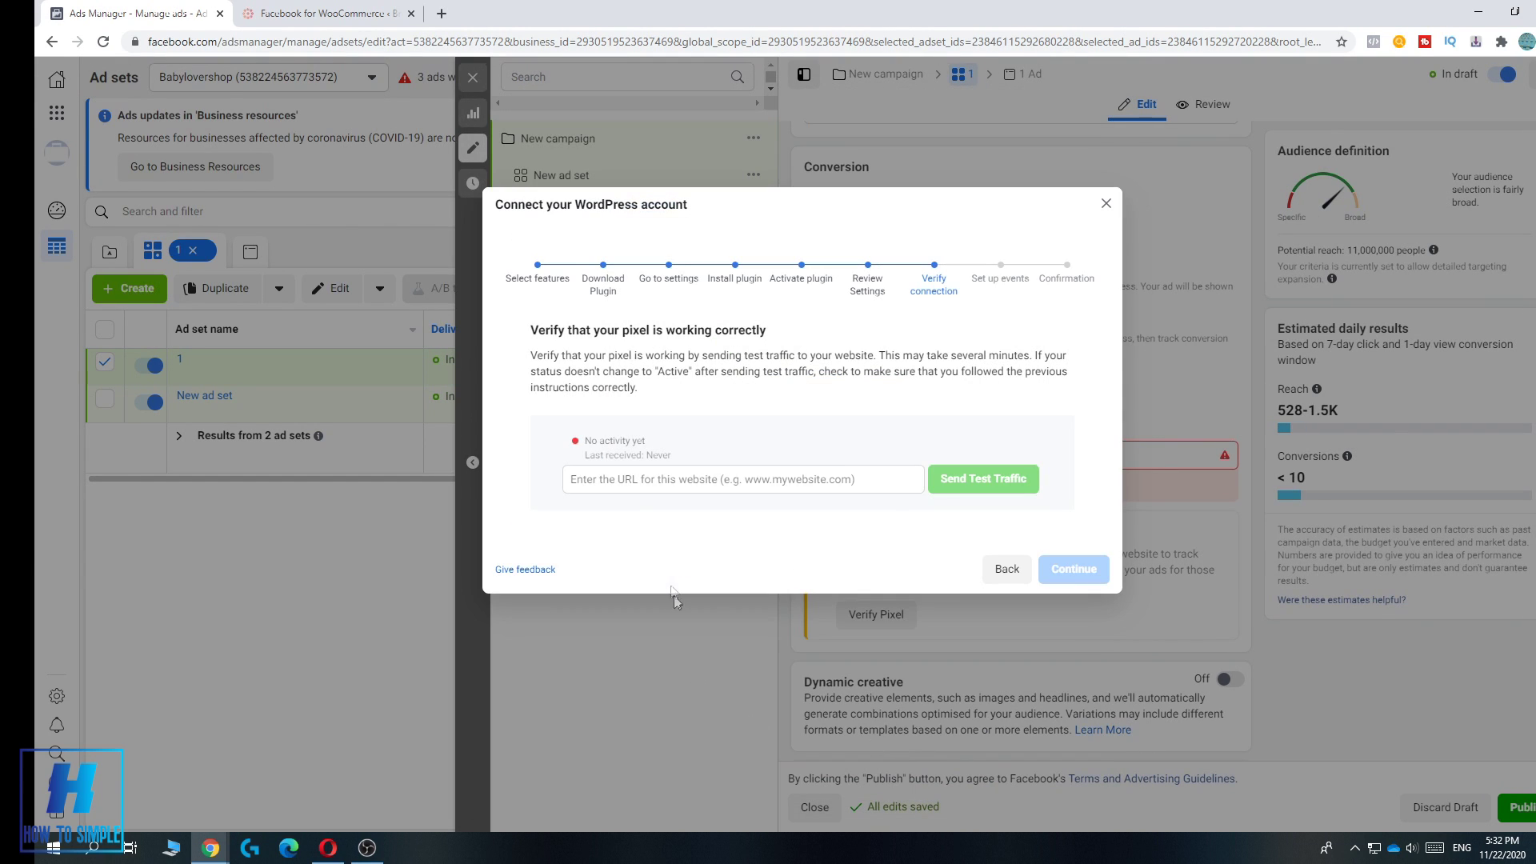
# - Copy the site's web address from WordPress admin for the test-traffic field
pyautogui.click(658, 482)
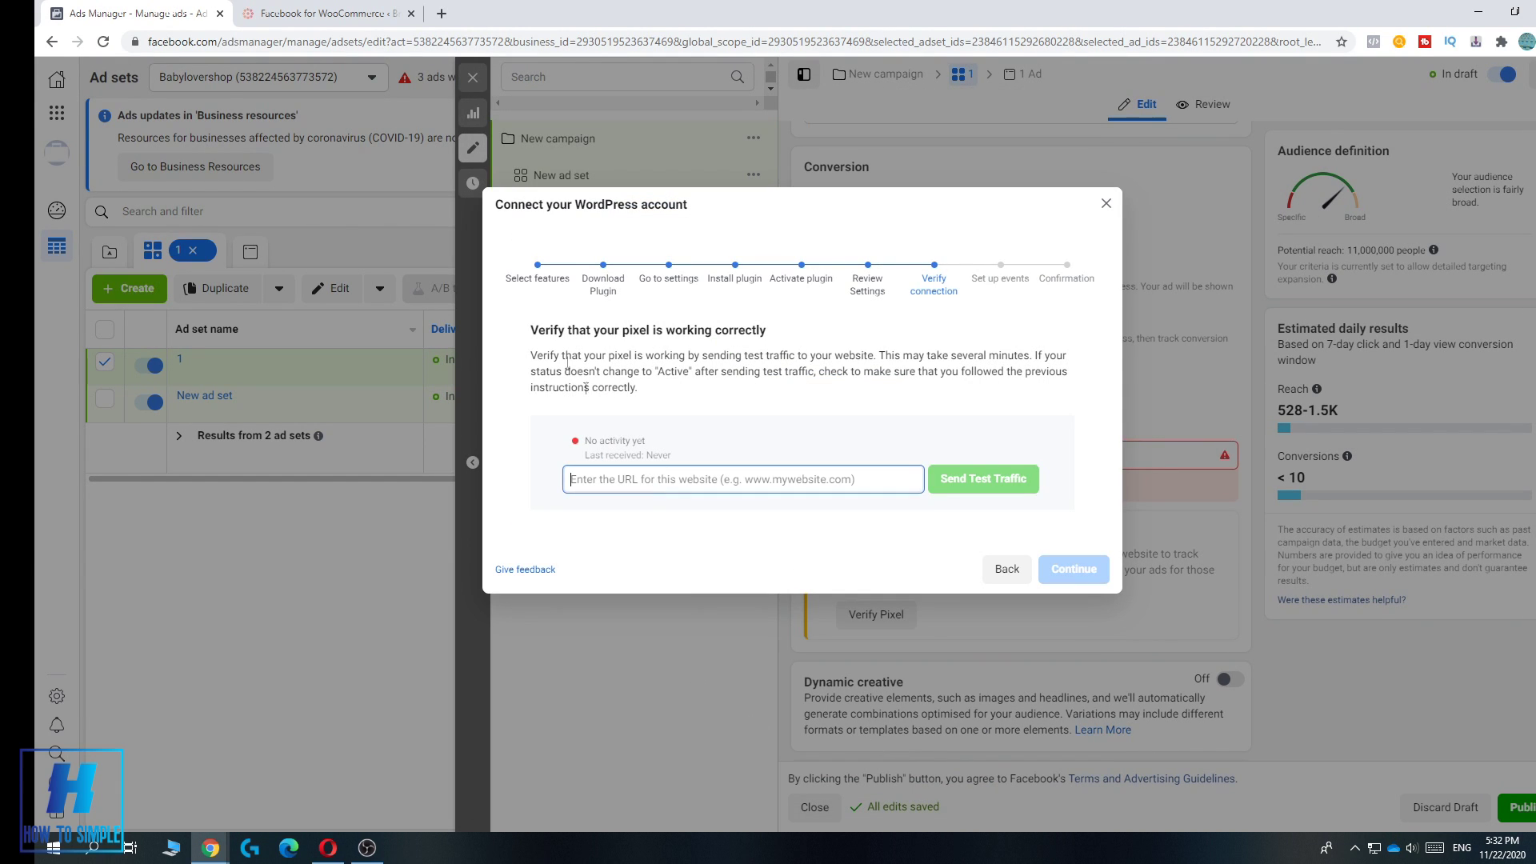
pyautogui.click(307, 22)
pyautogui.click(239, 42)
pyautogui.hotkey('ctrl', 'c')
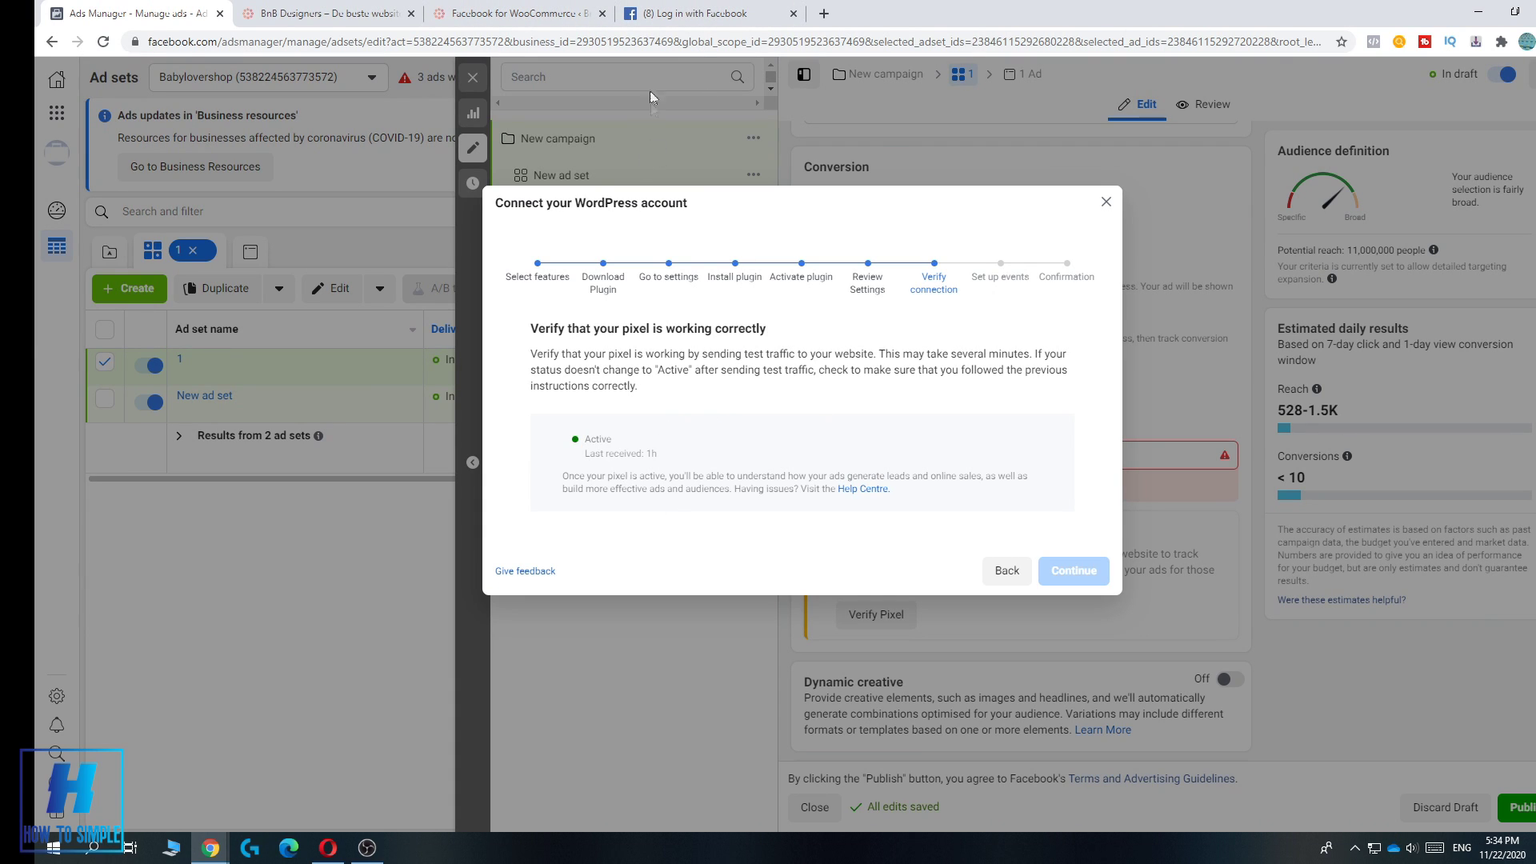
# - Review the Ads Manager and BnB Designers tabs, ending on Facebook's 'You're all set!' page
pyautogui.click(664, 14)
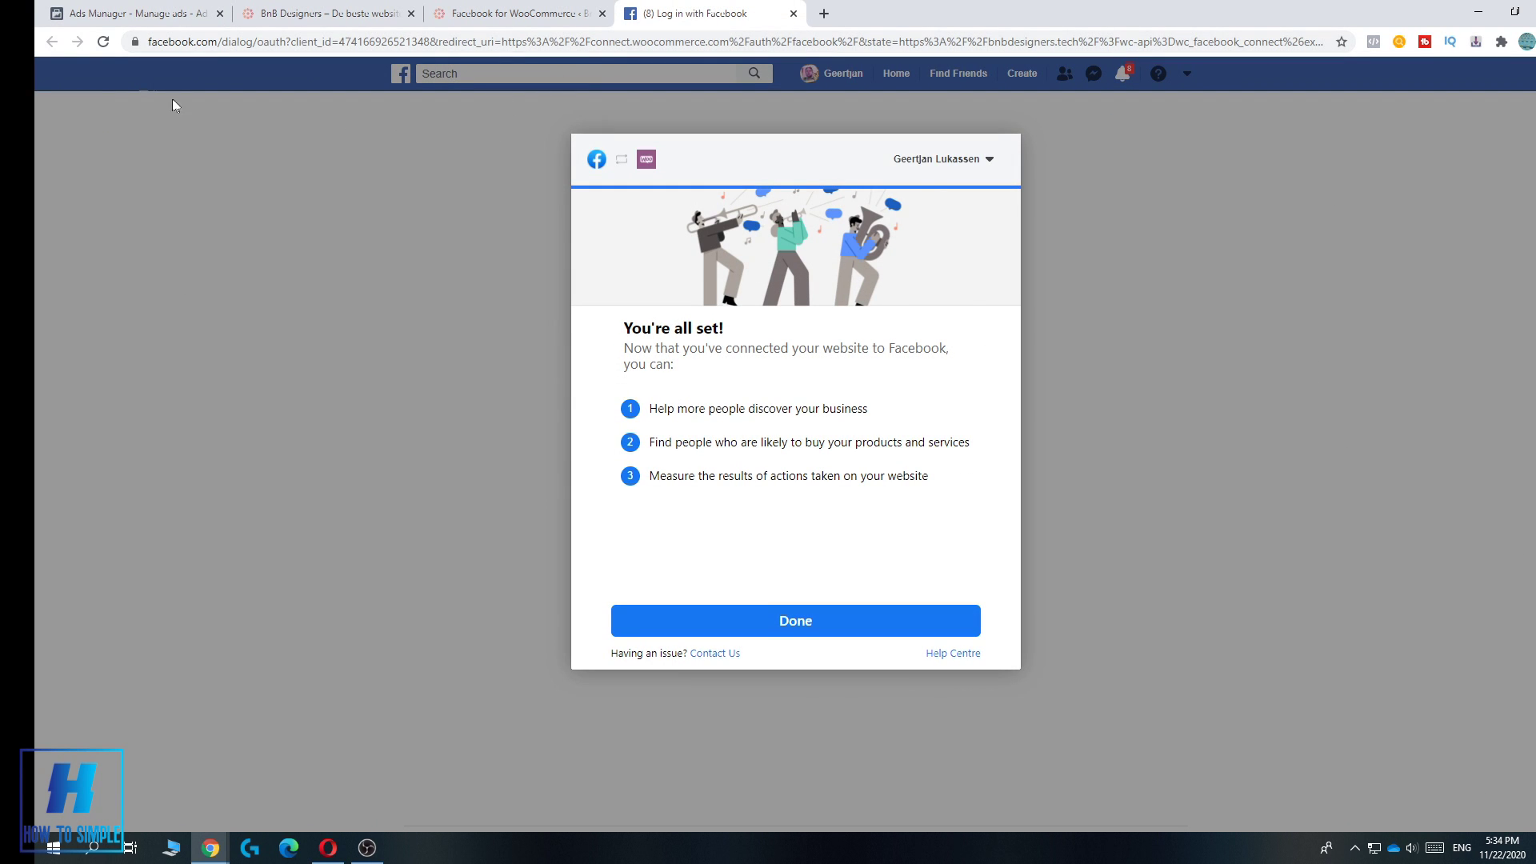
pyautogui.click(112, 15)
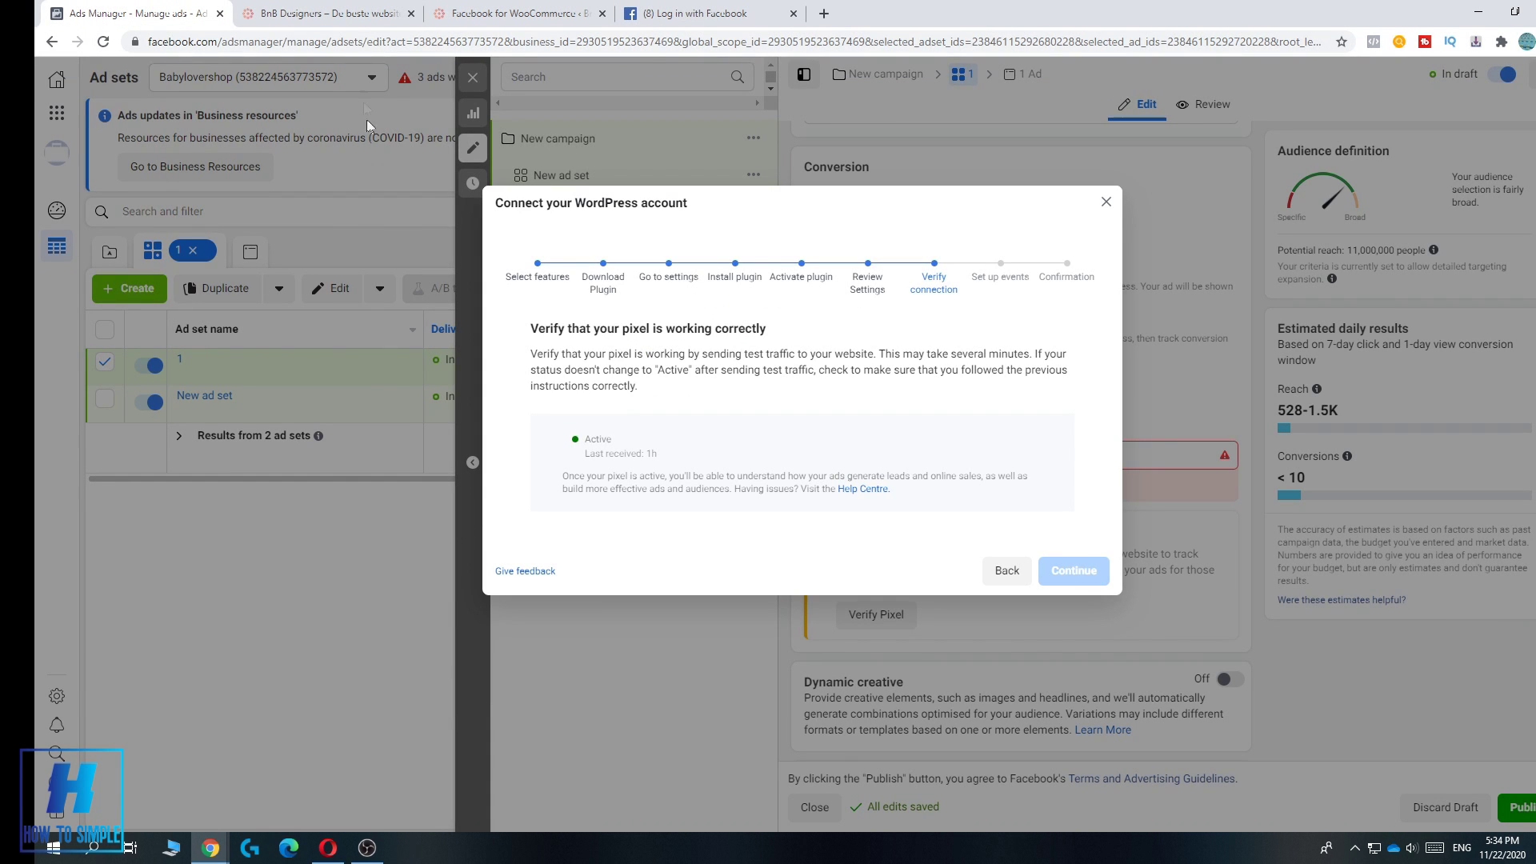
pyautogui.click(298, 13)
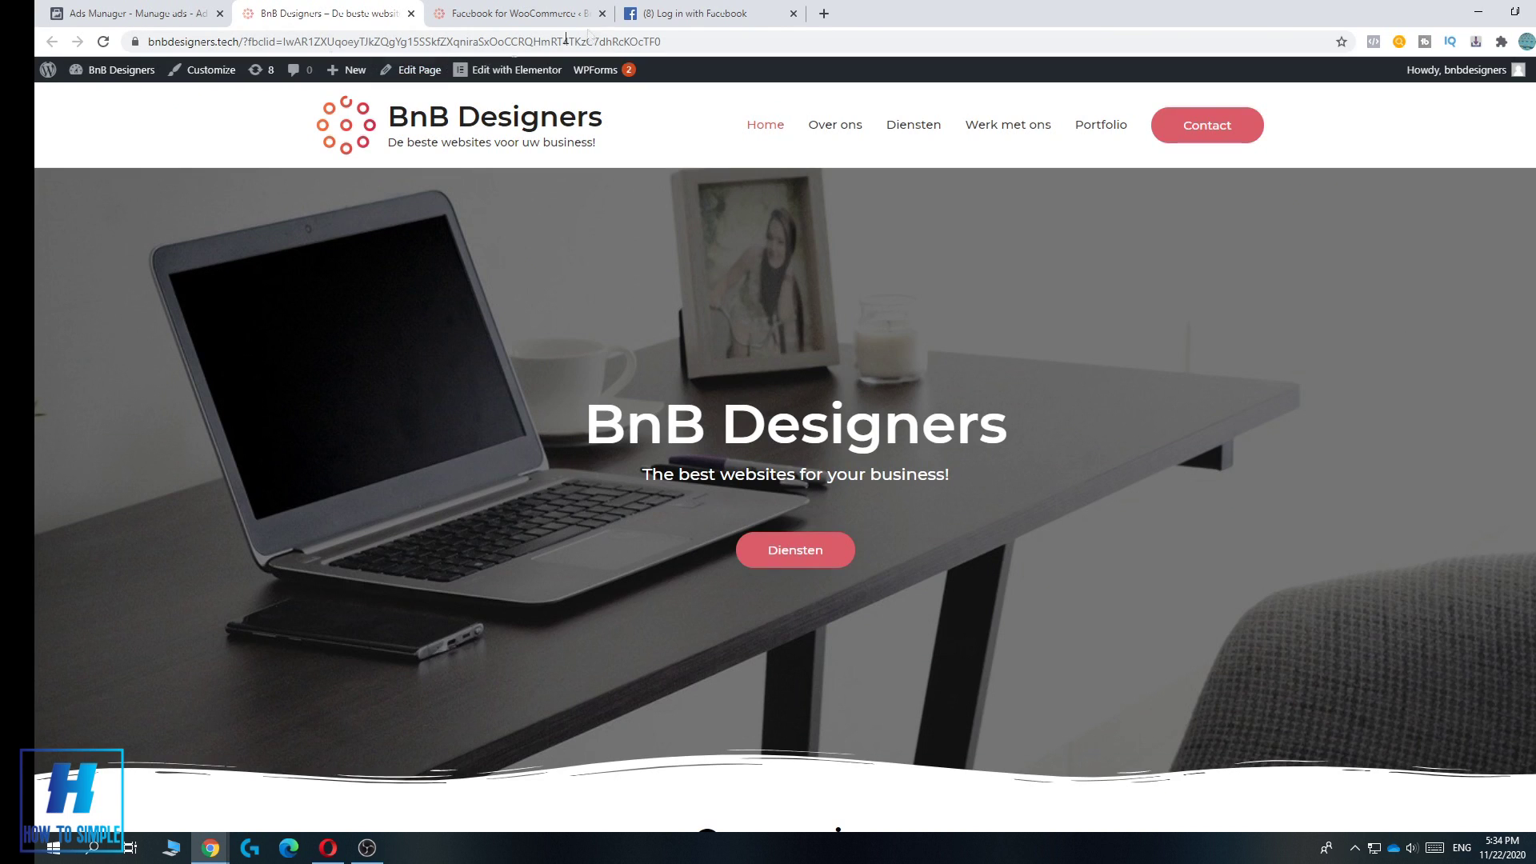
pyautogui.click(647, 11)
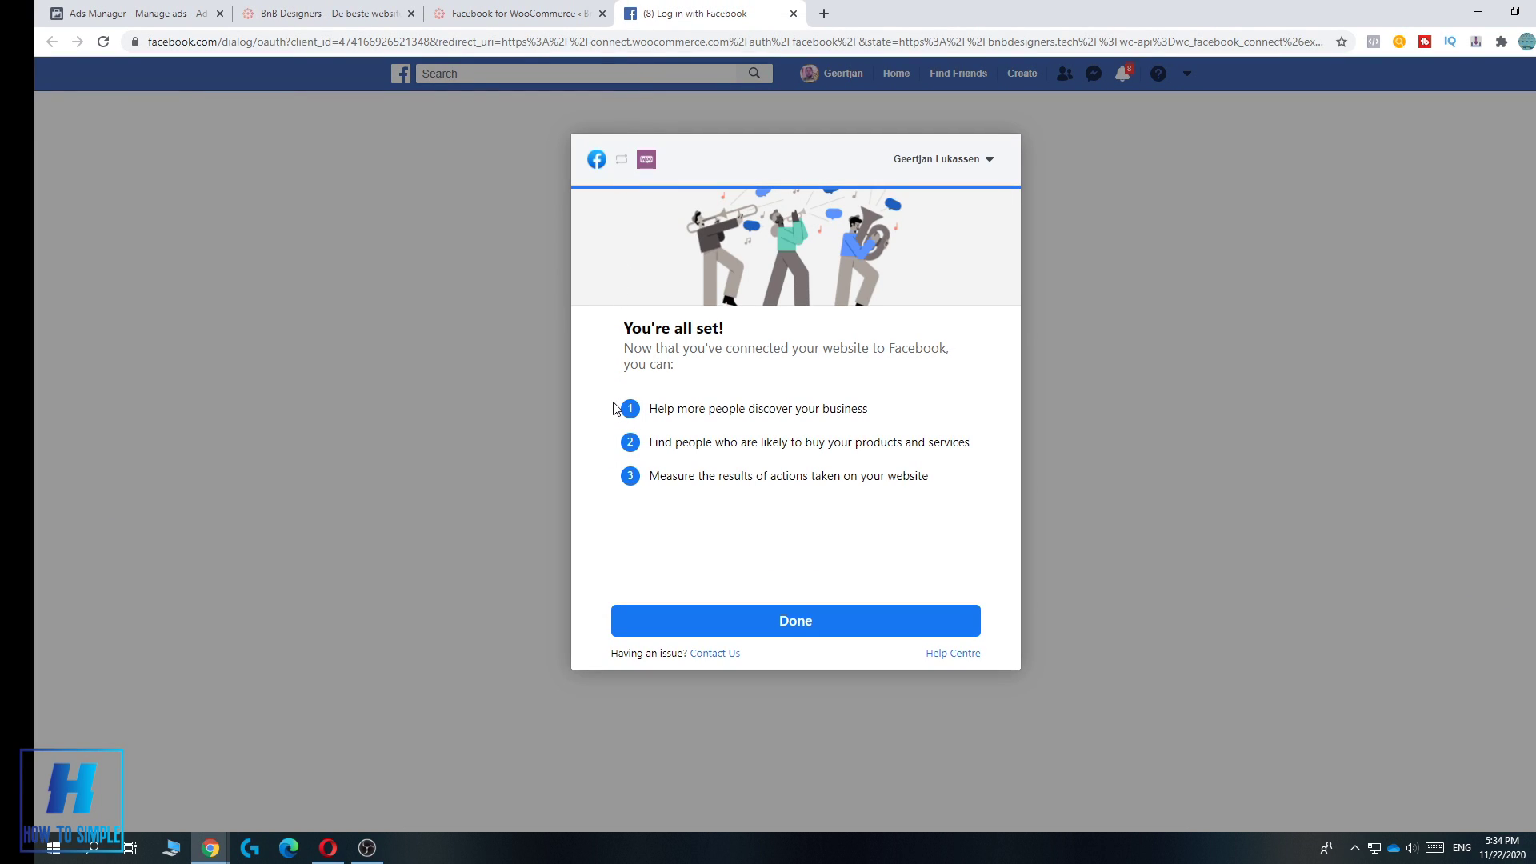